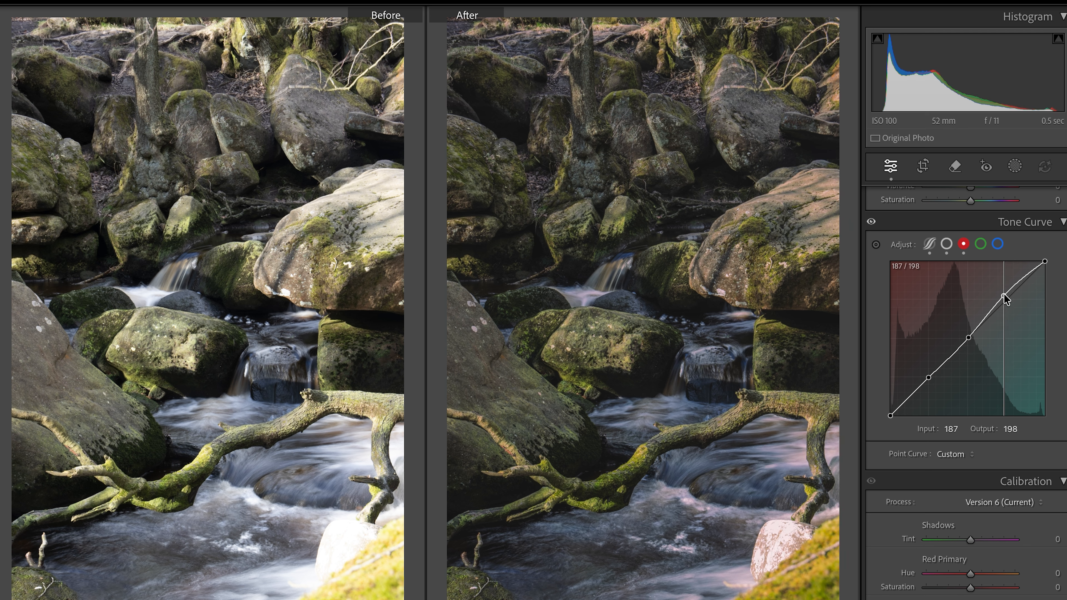
Step: Pull down the shadow point on the red channel's tone curve to form an S-curve, and copy the channel settings
{"action": "left_click_drag", "start_coordinate": [928, 378], "coordinate": [928, 380]}
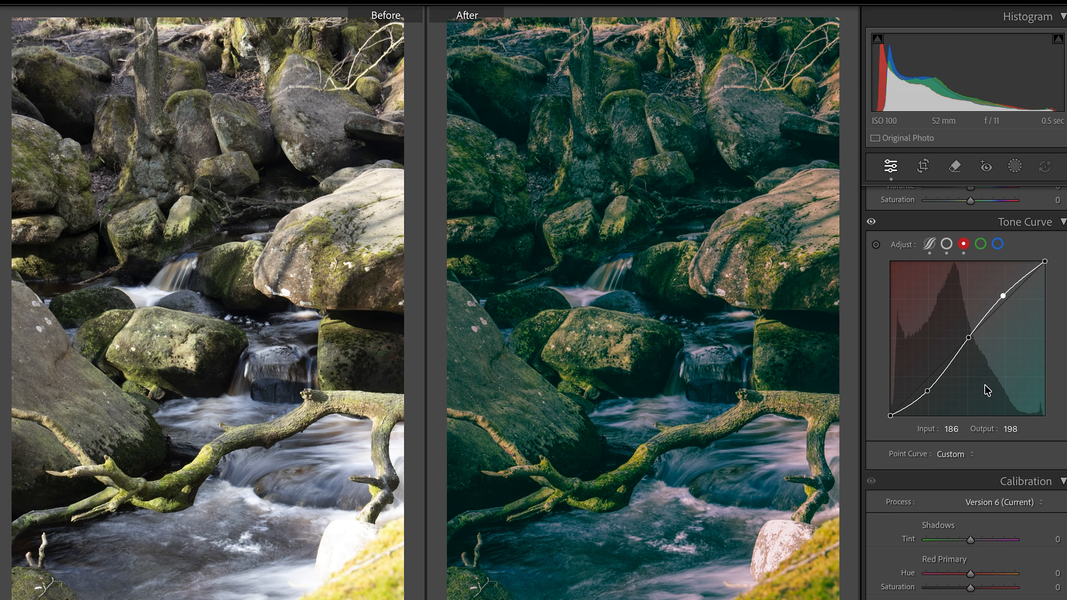
{"action": "right_click", "coordinate": [984, 386]}
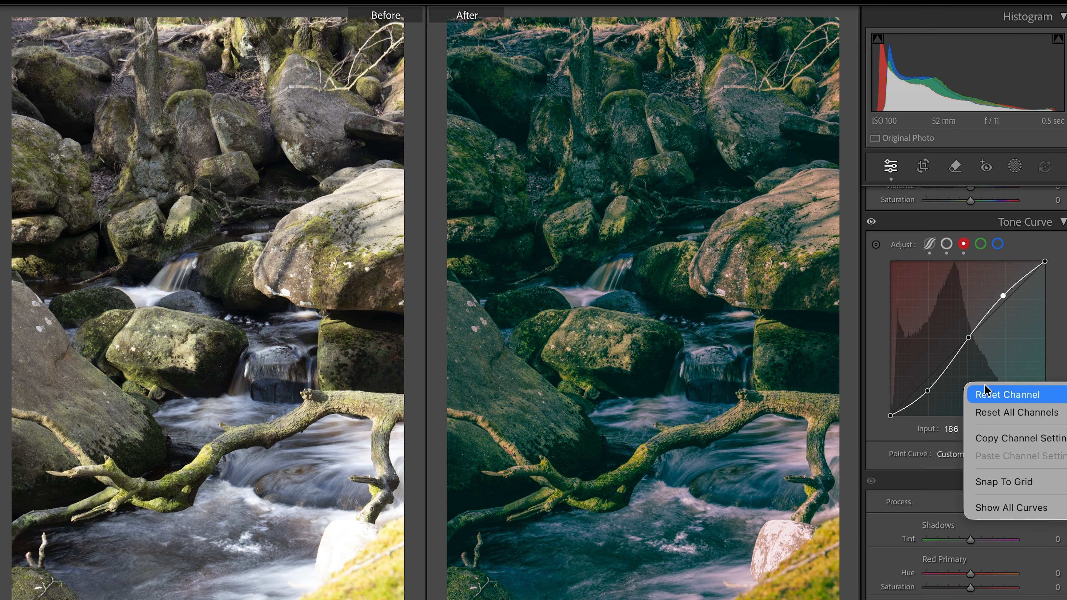
{"action": "left_click", "coordinate": [1006, 444]}
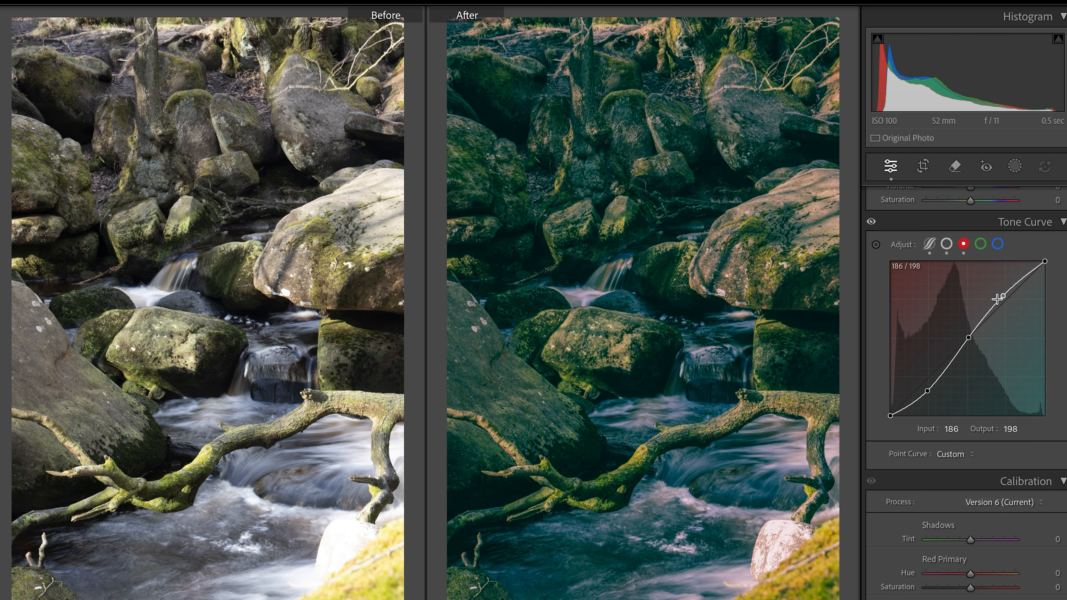
{"action": "left_click", "coordinate": [980, 244]}
{"action": "right_click", "coordinate": [977, 302]}
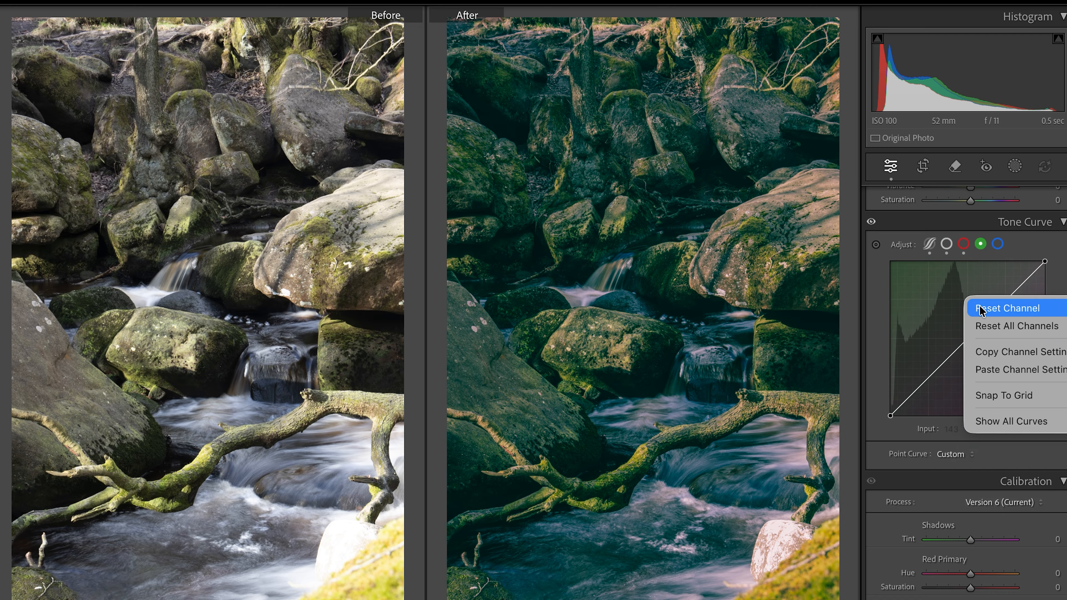
{"action": "left_click", "coordinate": [1016, 351]}
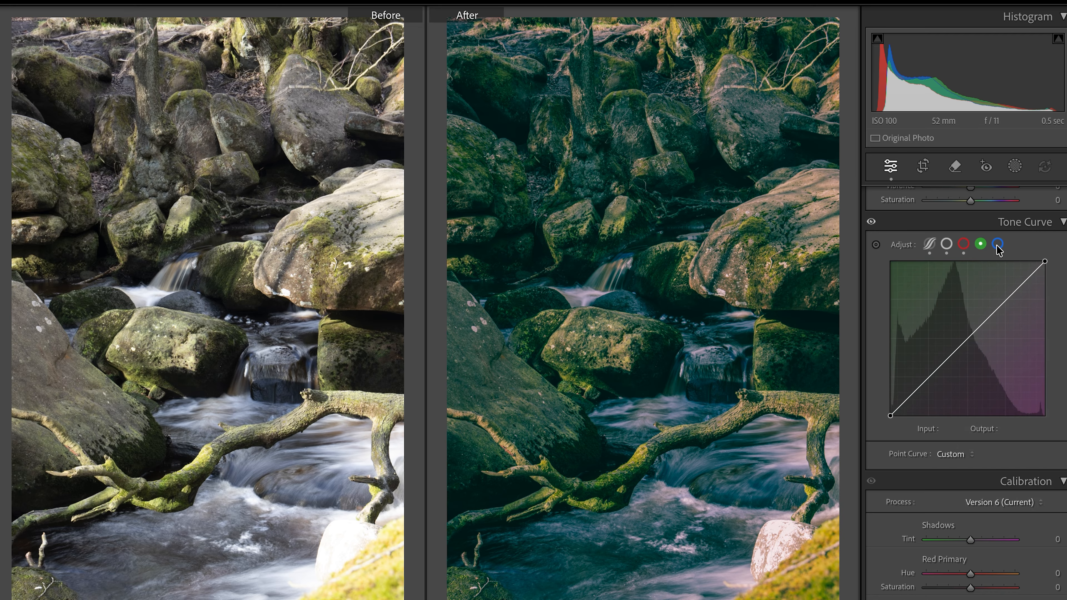
Step: Copy the red channel's curve settings and paste them into the green and blue channels
{"action": "left_click", "coordinate": [963, 244]}
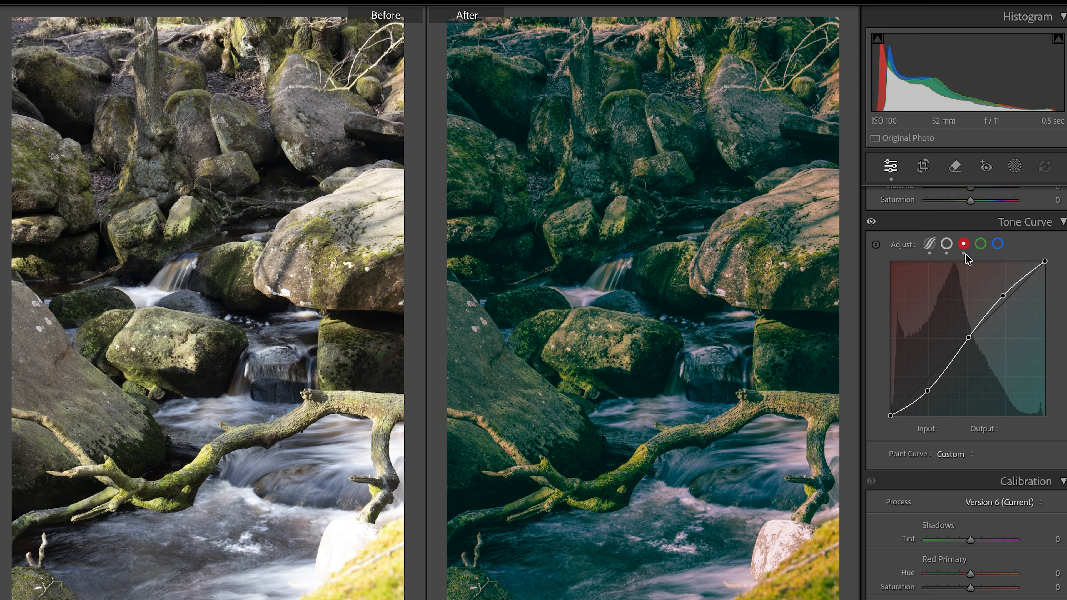
{"action": "right_click", "coordinate": [964, 293]}
{"action": "left_click", "coordinate": [1012, 372]}
{"action": "left_click", "coordinate": [980, 244]}
{"action": "right_click", "coordinate": [965, 296]}
{"action": "left_click", "coordinate": [1008, 392]}
{"action": "left_click", "coordinate": [997, 243]}
{"action": "right_click", "coordinate": [964, 296]}
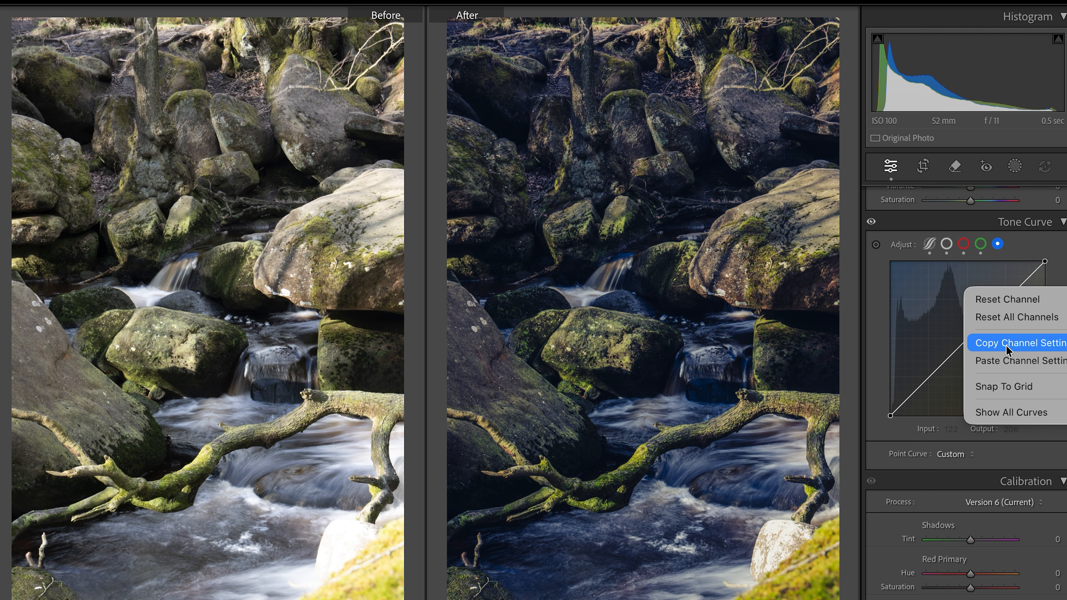
{"action": "left_click", "coordinate": [1007, 363]}
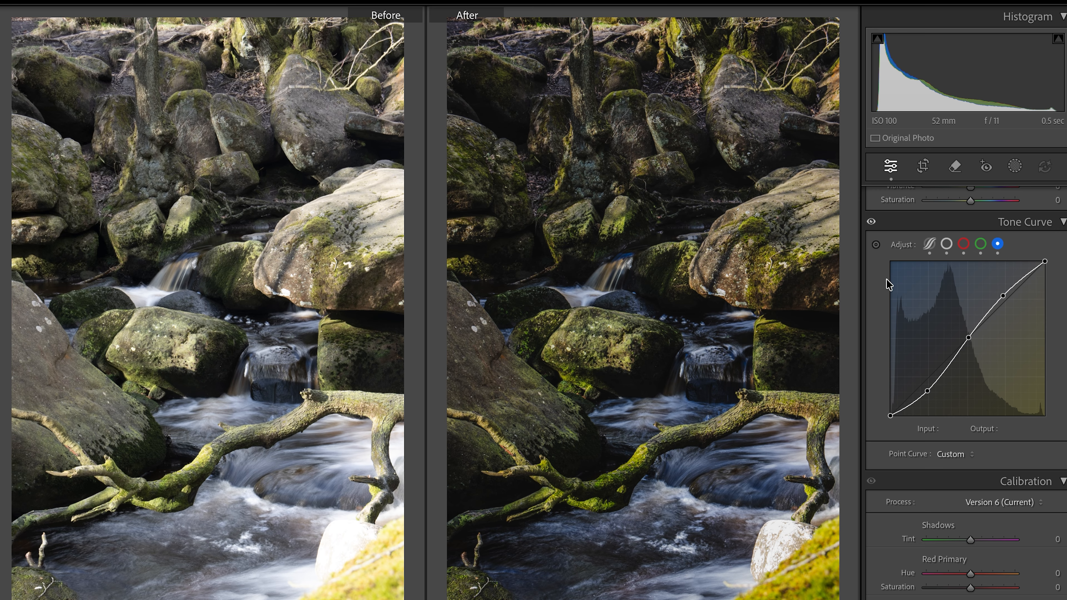
Step: Compare the photo with the tone curve adjustments switched off and on
{"action": "left_click", "coordinate": [871, 225]}
{"action": "left_click", "coordinate": [871, 224]}
{"action": "left_click", "coordinate": [872, 224]}
{"action": "left_click", "coordinate": [871, 224]}
{"action": "left_click", "coordinate": [871, 225]}
{"action": "left_click", "coordinate": [871, 225]}
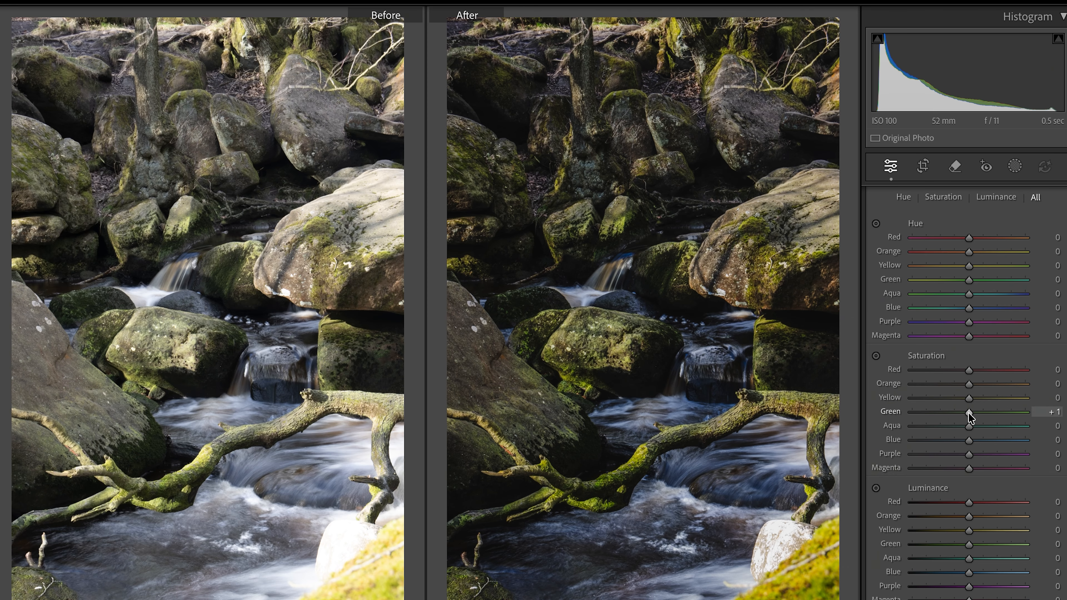
Step: Set the color mixer hues to red +6, orange −21, yellow −50, green +59, aqua +4 and blue +6, and reduce green and yellow saturation
{"action": "mouse_move", "coordinate": [941, 416]}
{"action": "left_mouse_down"}
{"action": "mouse_move", "coordinate": [926, 413]}
{"action": "mouse_move", "coordinate": [950, 398]}
{"action": "left_mouse_up"}
{"action": "scroll", "coordinate": [950, 386], "scroll_direction": "down", "scroll_amount": 2}
{"action": "left_click_drag", "start_coordinate": [969, 266], "coordinate": [973, 239]}
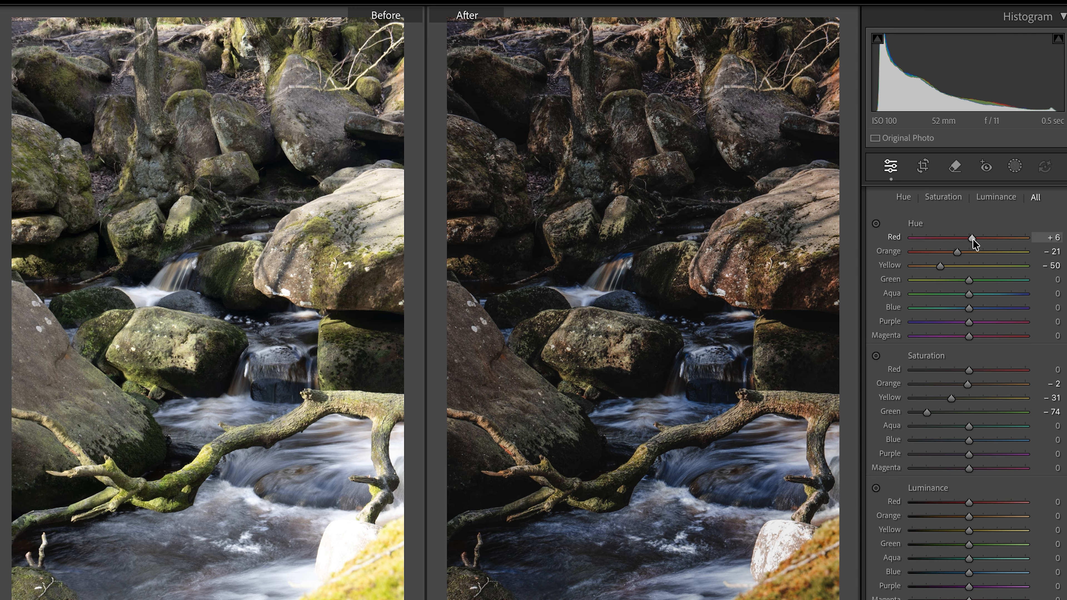
{"action": "mouse_move", "coordinate": [967, 282]}
{"action": "left_mouse_down"}
{"action": "mouse_move", "coordinate": [918, 282]}
{"action": "mouse_move", "coordinate": [1002, 283]}
{"action": "mouse_move", "coordinate": [952, 308]}
{"action": "mouse_move", "coordinate": [971, 309]}
{"action": "mouse_move", "coordinate": [970, 297]}
{"action": "left_mouse_up"}
Step: Set the color mixer saturation to orange −27, yellow −48, green −72, aqua −100, blue −79, purple −34 and magenta −29
{"action": "left_click_drag", "start_coordinate": [925, 412], "coordinate": [954, 384]}
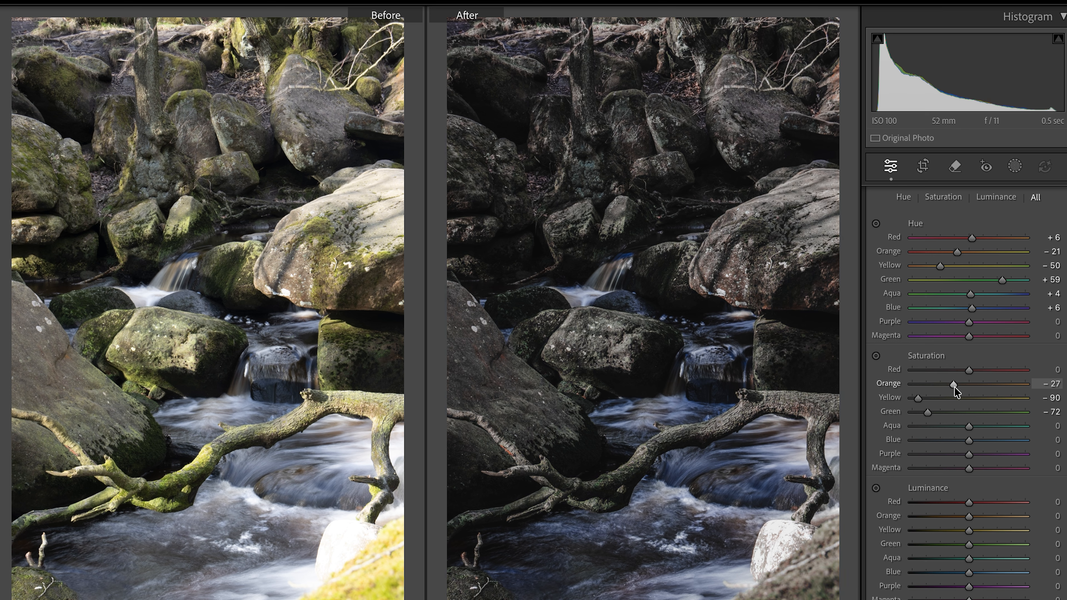
{"action": "left_click", "coordinate": [941, 398]}
{"action": "left_click_drag", "start_coordinate": [968, 426], "coordinate": [957, 501]}
Step: Set the color mixer luminance to orange +33, yellow +8, green −66, aqua −16 and blue −27, and lower red saturation to −32
{"action": "scroll", "coordinate": [964, 439], "scroll_direction": "down", "scroll_amount": 3}
{"action": "scroll", "coordinate": [964, 380], "scroll_direction": "up", "scroll_amount": 3}
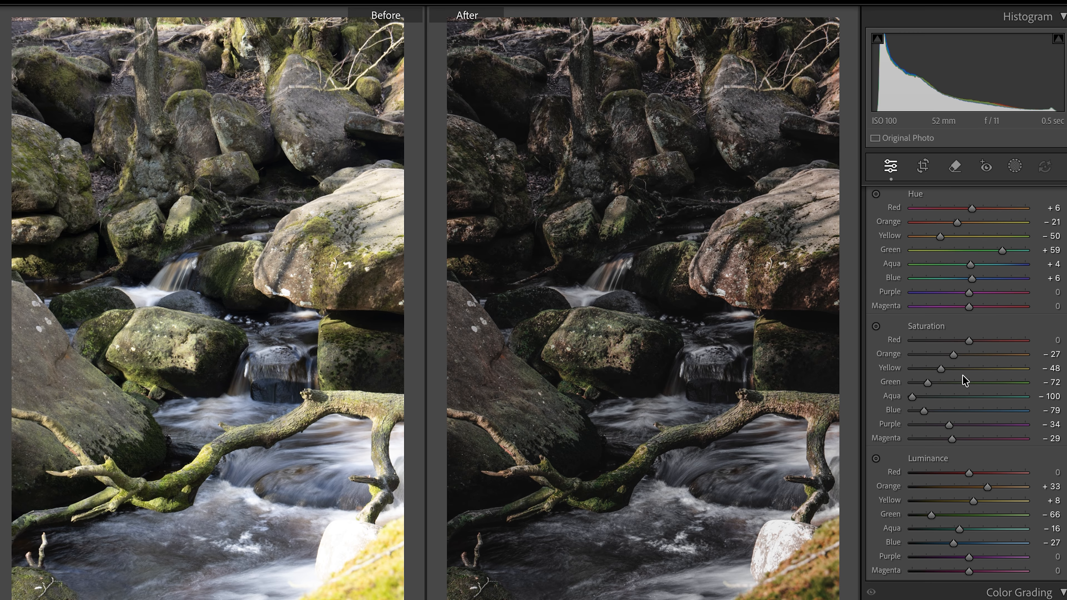
{"action": "left_click_drag", "start_coordinate": [969, 340], "coordinate": [952, 341]}
{"action": "left_click_drag", "start_coordinate": [953, 341], "coordinate": [948, 341]}
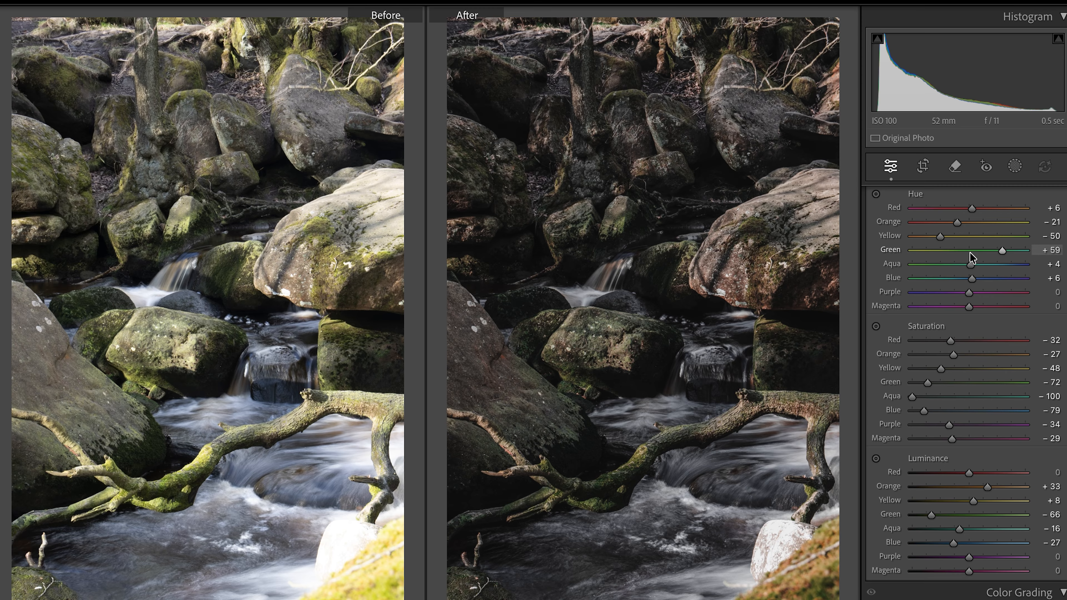
Step: Try a strongly lowered green hue and return it to +59
{"action": "left_click_drag", "start_coordinate": [1000, 250], "coordinate": [927, 251]}
{"action": "left_click_drag", "start_coordinate": [964, 252], "coordinate": [997, 252]}
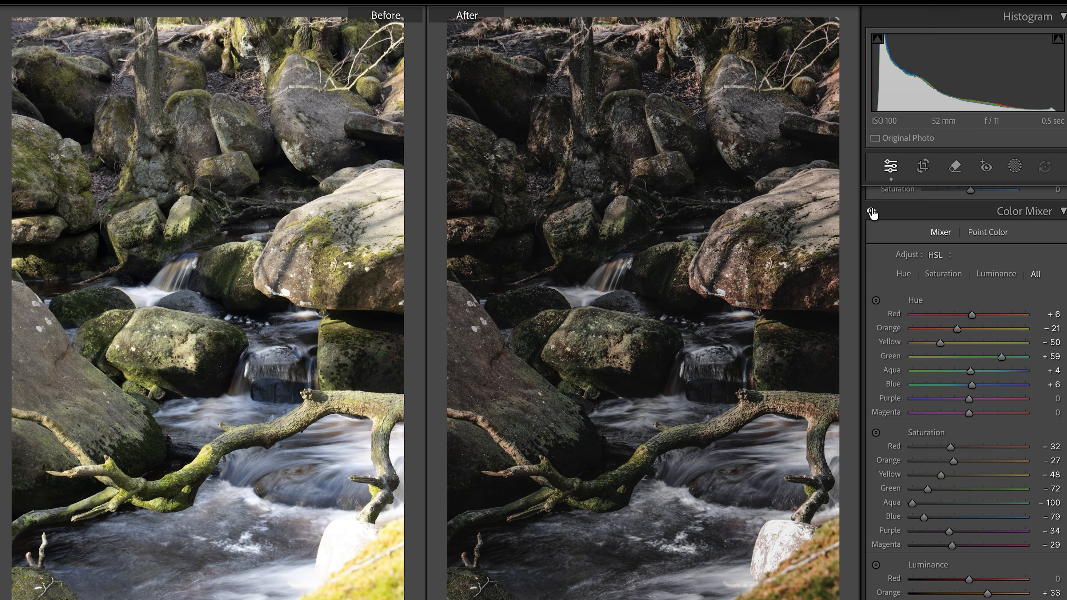
Step: Compare the photo with the color mixer adjustments switched off and on
{"action": "left_click", "coordinate": [871, 213]}
{"action": "left_click", "coordinate": [871, 212]}
{"action": "left_click", "coordinate": [871, 212]}
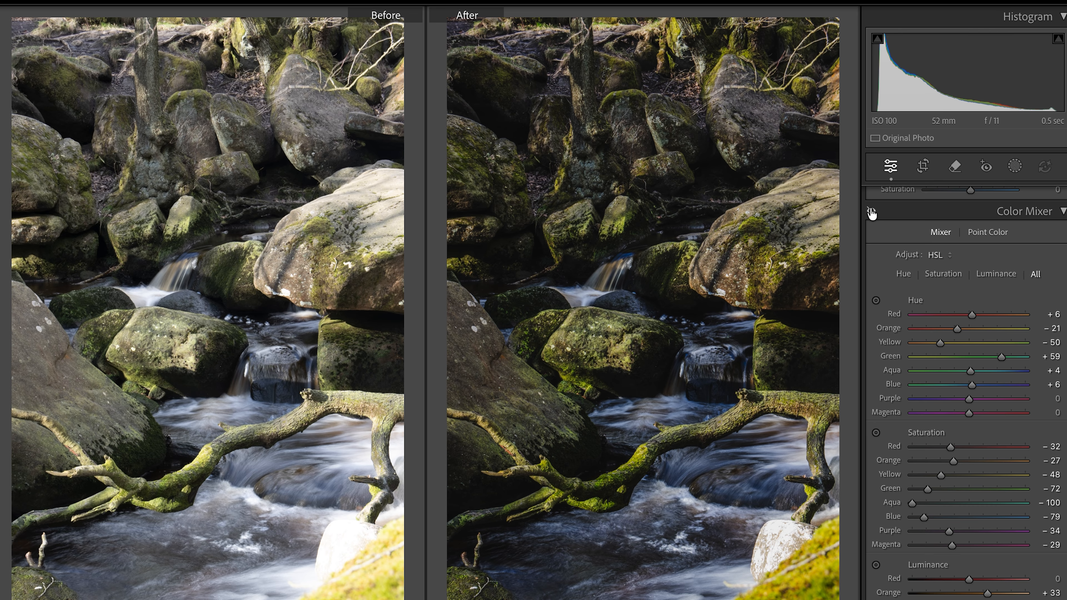
{"action": "left_click", "coordinate": [871, 212]}
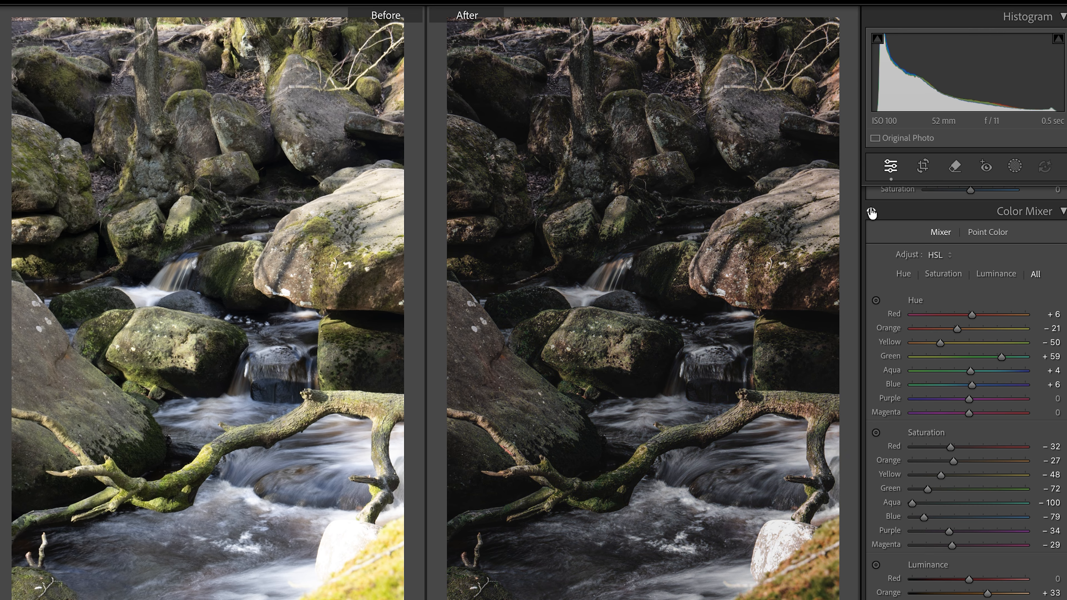
{"action": "left_click", "coordinate": [871, 212]}
{"action": "left_click", "coordinate": [871, 212]}
Step: Set the basic contrast to +5, vibrance to +14 and overall saturation to −4
{"action": "scroll", "coordinate": [984, 289], "scroll_direction": "up", "scroll_amount": 10}
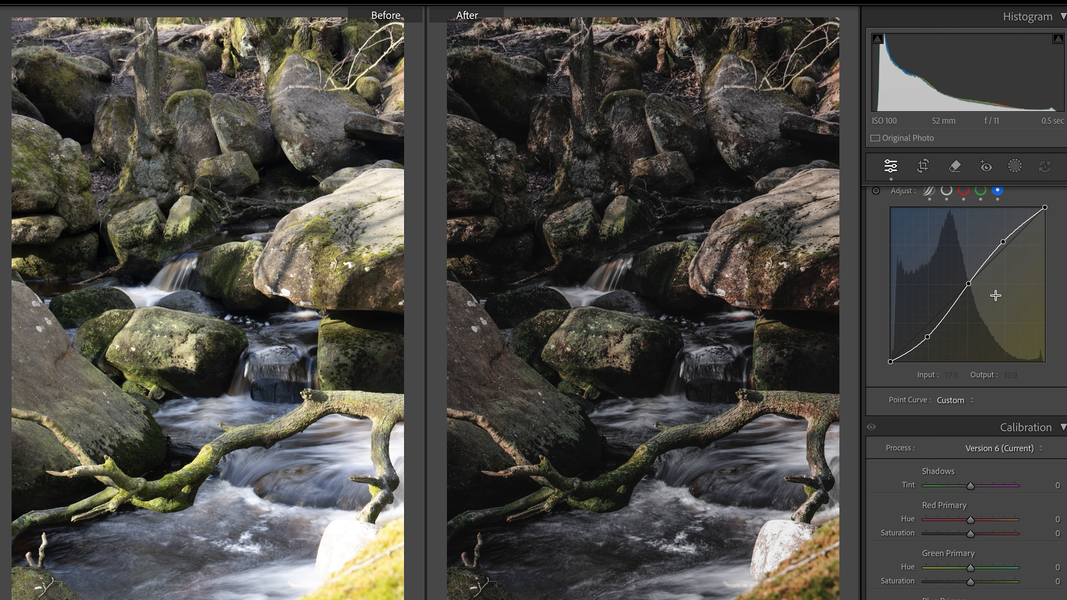
{"action": "scroll", "coordinate": [993, 295], "scroll_direction": "up", "scroll_amount": 5}
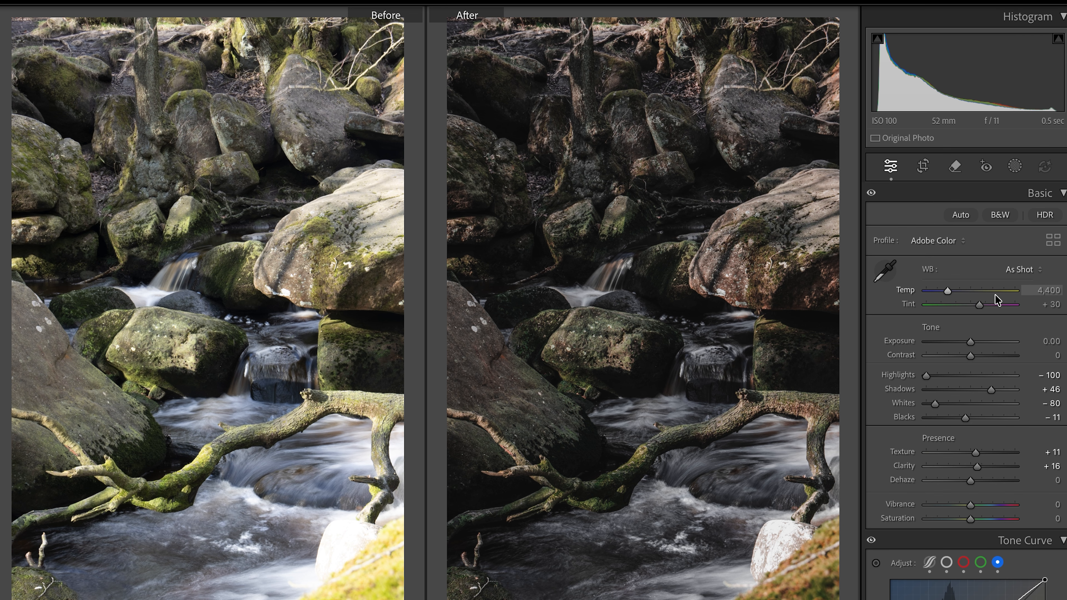
{"action": "left_click_drag", "start_coordinate": [970, 355], "coordinate": [972, 355]}
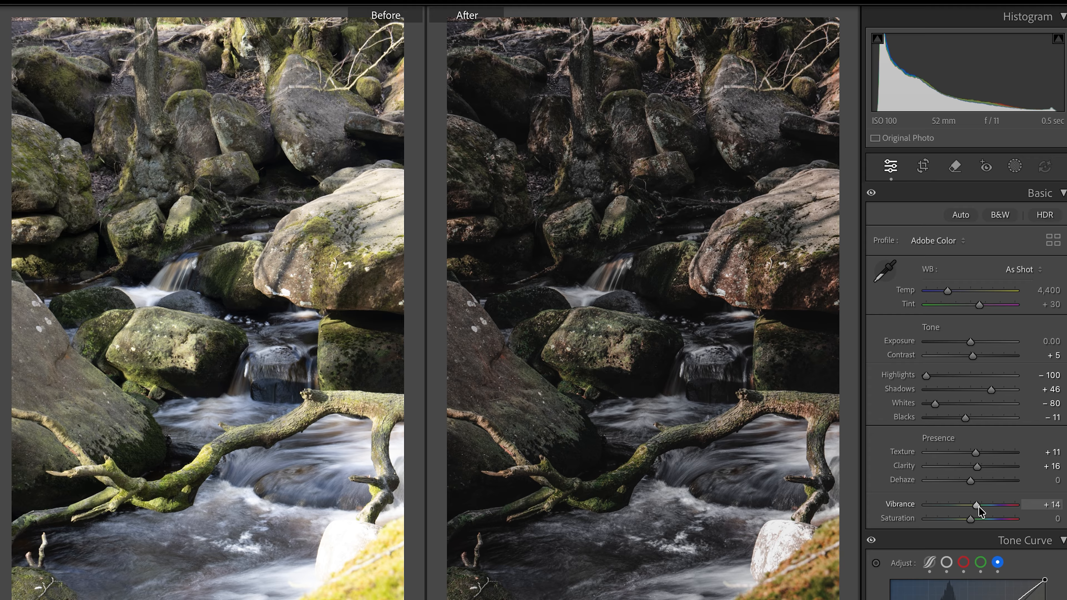
{"action": "left_click_drag", "start_coordinate": [969, 519], "coordinate": [968, 519]}
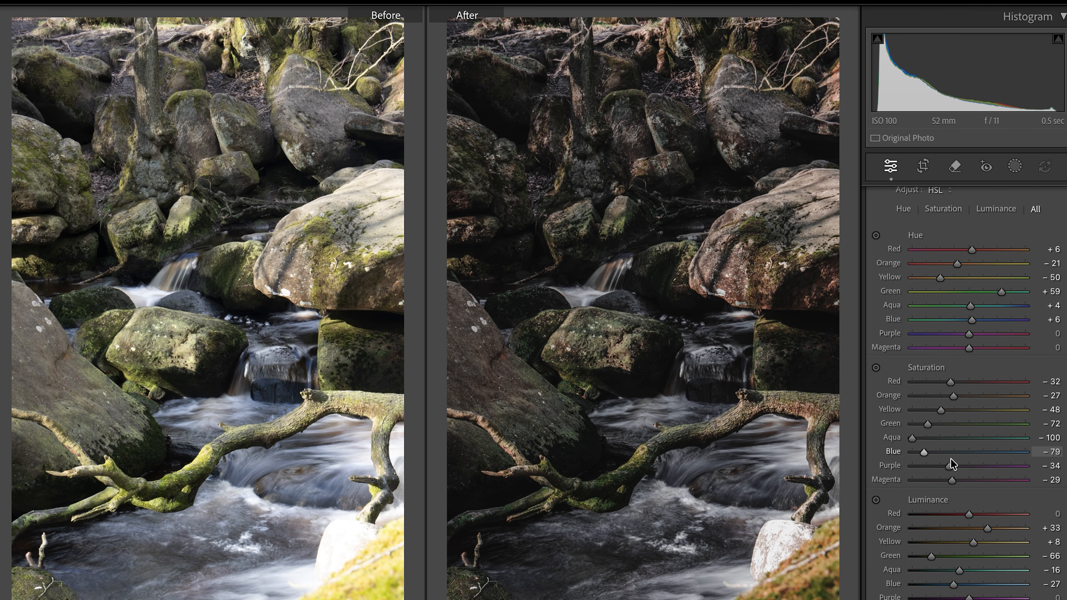
Step: Set the calibration's blue primary hue to −16, red primary saturation to +24 and green primary saturation to +2
{"action": "scroll", "coordinate": [950, 458], "scroll_direction": "down", "scroll_amount": 3}
{"action": "scroll", "coordinate": [950, 459], "scroll_direction": "down", "scroll_amount": 2}
{"action": "scroll", "coordinate": [950, 464], "scroll_direction": "down", "scroll_amount": 3}
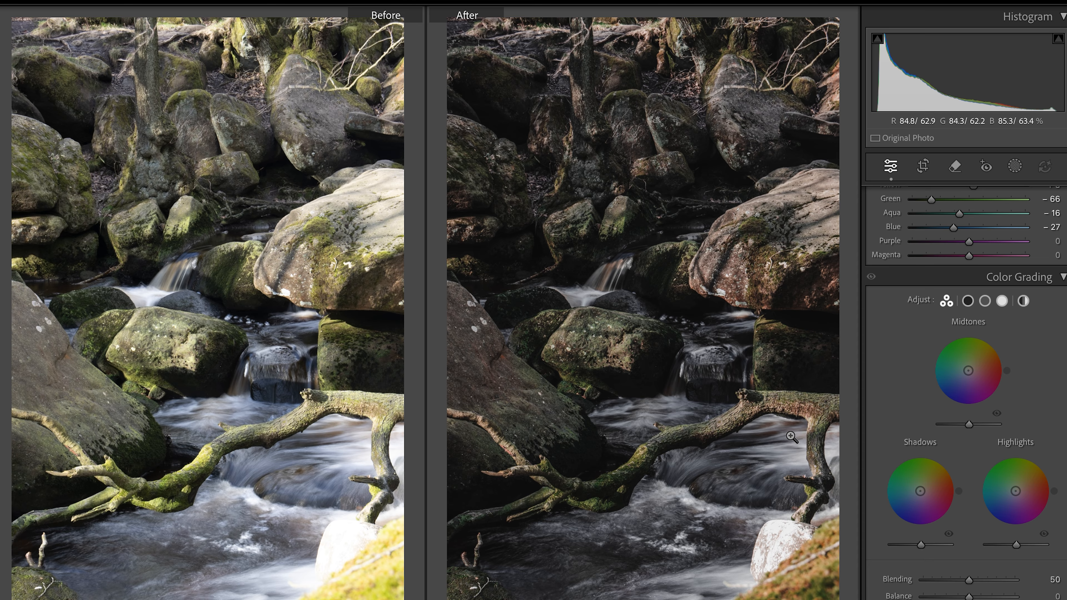
{"action": "scroll", "coordinate": [929, 360], "scroll_direction": "up", "scroll_amount": 8}
{"action": "scroll", "coordinate": [928, 360], "scroll_direction": "up", "scroll_amount": 4}
{"action": "scroll", "coordinate": [928, 360], "scroll_direction": "down", "scroll_amount": 6}
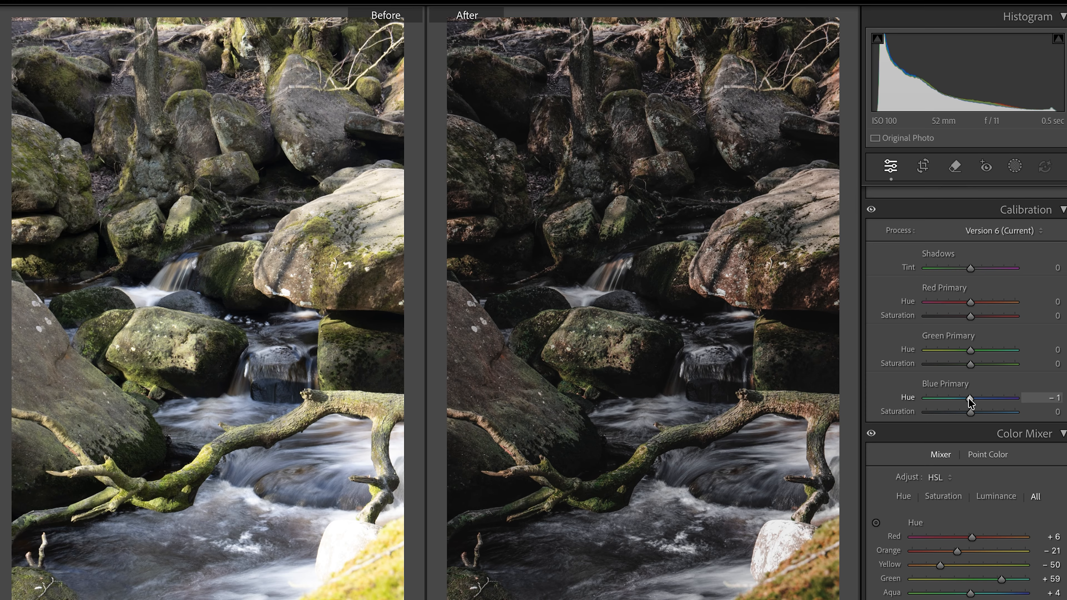
{"action": "left_click_drag", "start_coordinate": [969, 402], "coordinate": [963, 402]}
{"action": "mouse_move", "coordinate": [970, 316]}
{"action": "left_mouse_down"}
{"action": "mouse_move", "coordinate": [1022, 320]}
{"action": "mouse_move", "coordinate": [888, 310]}
{"action": "mouse_move", "coordinate": [1050, 311]}
{"action": "mouse_move", "coordinate": [886, 311]}
{"action": "mouse_move", "coordinate": [1058, 308]}
{"action": "mouse_move", "coordinate": [982, 319]}
{"action": "left_mouse_up"}
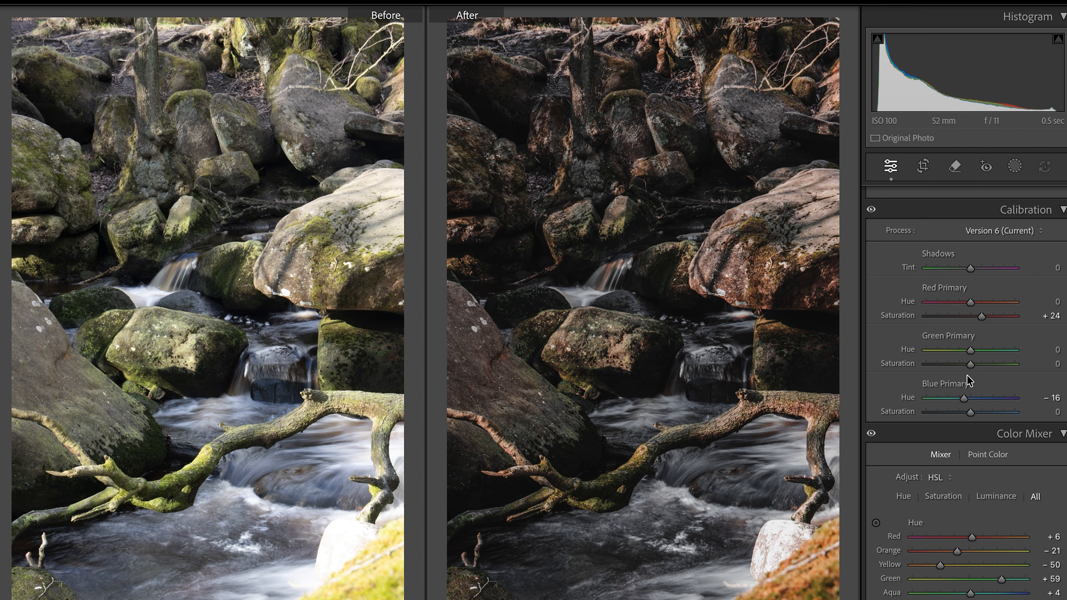
{"action": "mouse_move", "coordinate": [970, 364]}
{"action": "left_mouse_down"}
{"action": "mouse_move", "coordinate": [909, 370]}
{"action": "mouse_move", "coordinate": [1048, 368]}
{"action": "mouse_move", "coordinate": [890, 370]}
{"action": "mouse_move", "coordinate": [1039, 376]}
{"action": "mouse_move", "coordinate": [920, 380]}
{"action": "mouse_move", "coordinate": [970, 378]}
{"action": "left_mouse_up"}
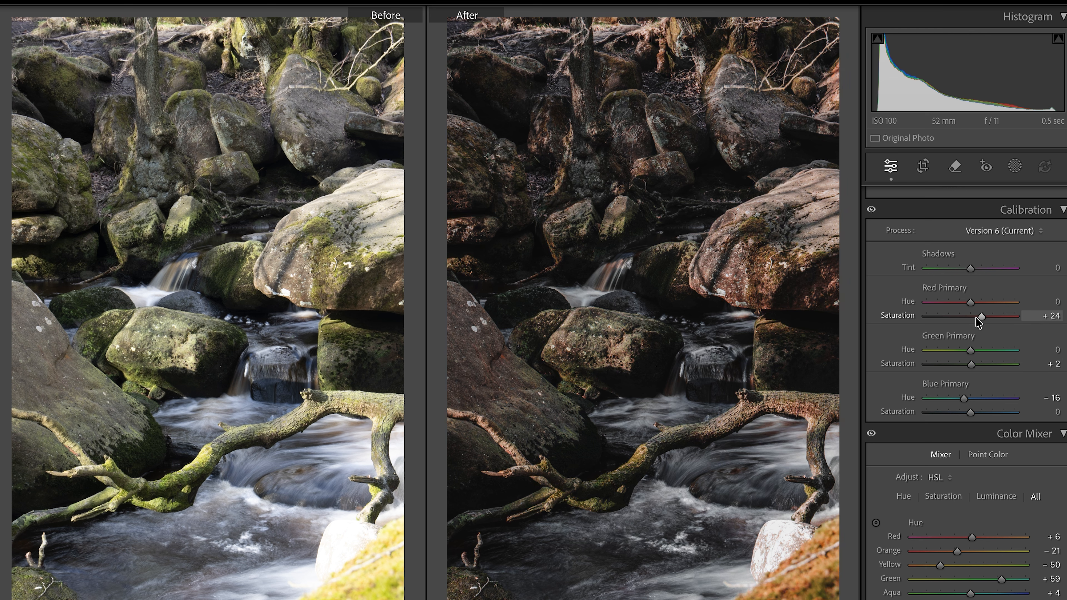
Step: Compare the photo with the calibration adjustments switched off and on
{"action": "left_click", "coordinate": [872, 211]}
{"action": "left_click", "coordinate": [872, 211]}
{"action": "left_click", "coordinate": [872, 211]}
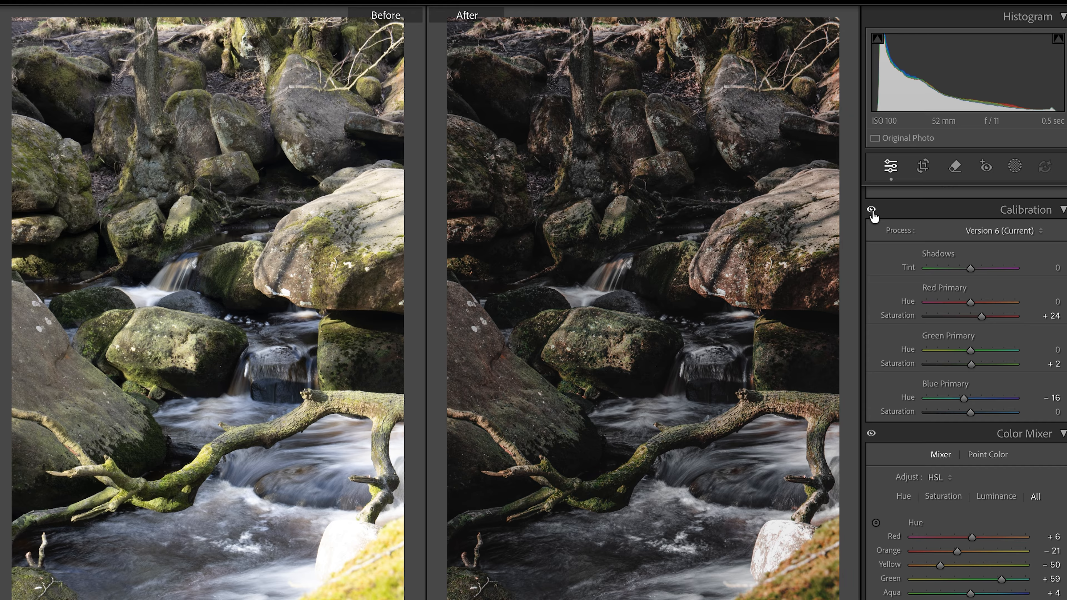
{"action": "left_click", "coordinate": [871, 210]}
{"action": "left_click", "coordinate": [872, 210]}
{"action": "left_click", "coordinate": [871, 210]}
{"action": "left_click", "coordinate": [871, 210]}
Step: Grade the shadows with hue 212, saturation 14 and luminance +30, and the highlights with hue 205, saturation 20 and slightly lower luminance
{"action": "scroll", "coordinate": [917, 479], "scroll_direction": "down", "scroll_amount": 10}
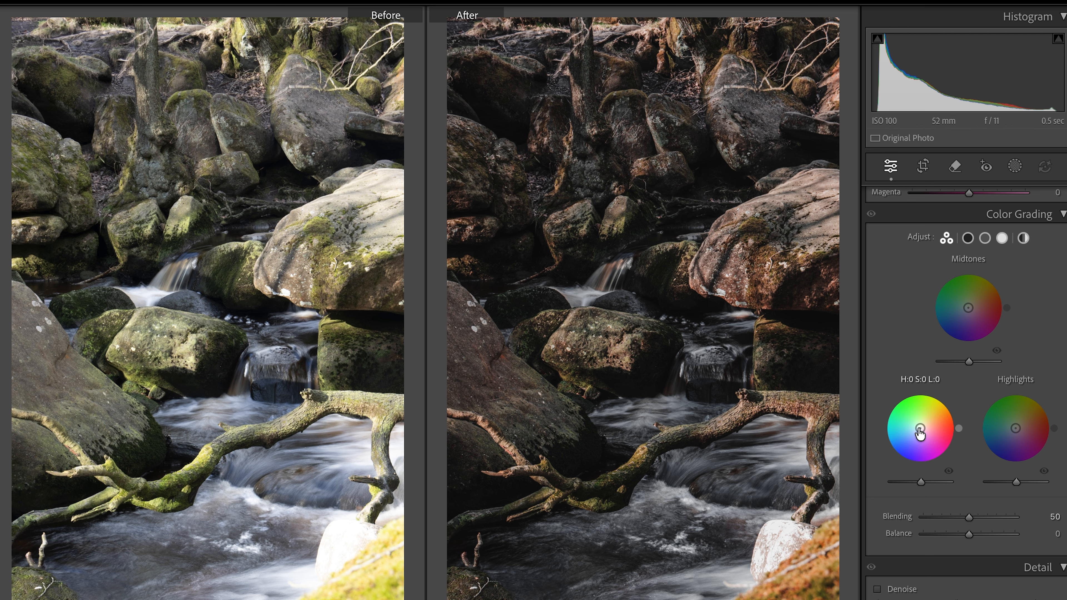
{"action": "left_click_drag", "start_coordinate": [920, 432], "coordinate": [916, 432]}
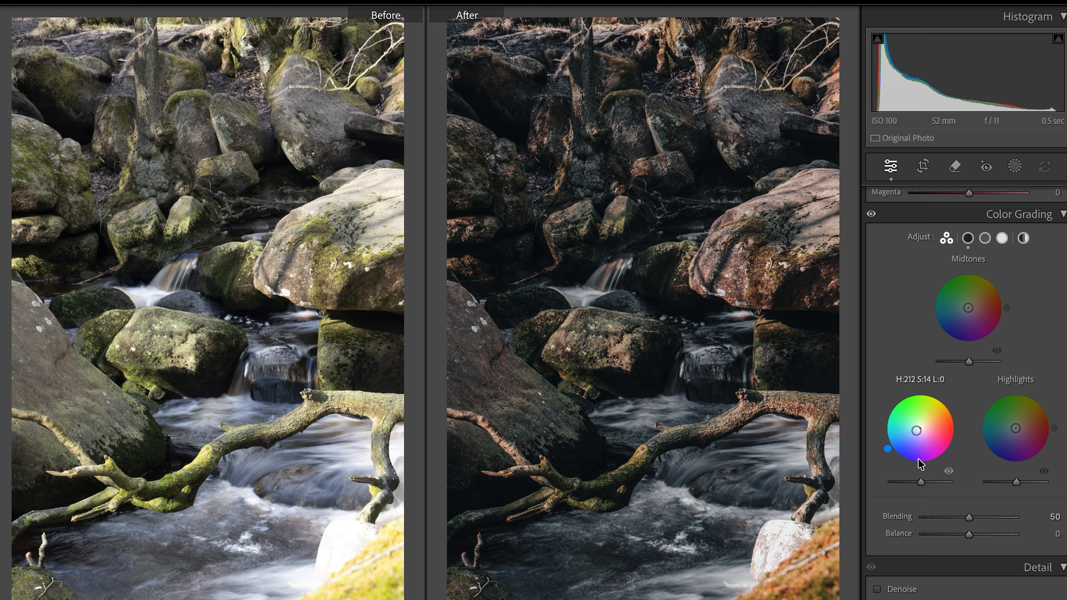
{"action": "left_click_drag", "start_coordinate": [921, 482], "coordinate": [929, 483]}
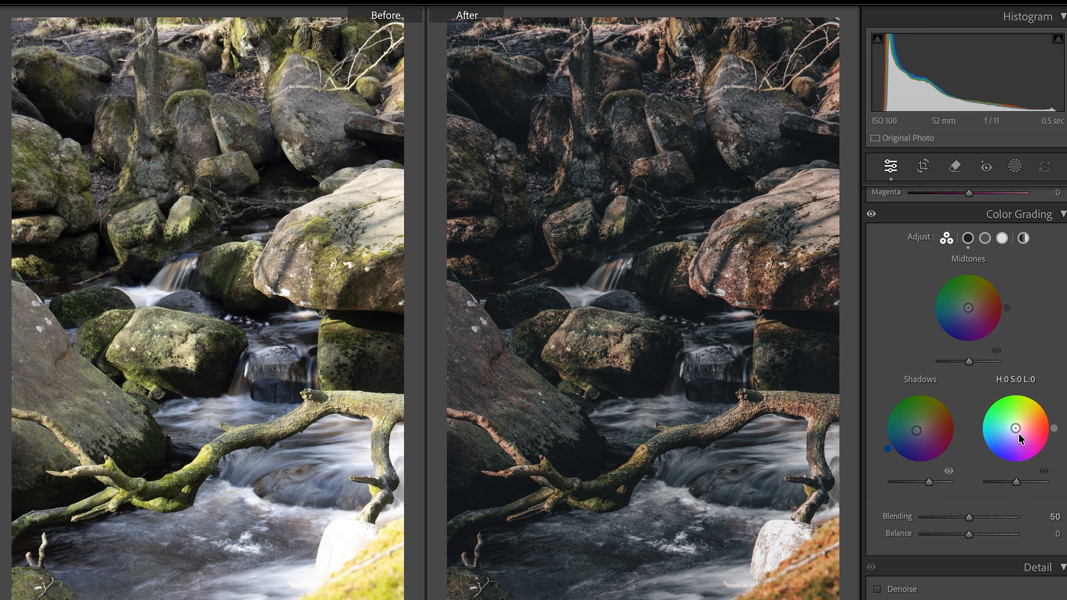
{"action": "left_click_drag", "start_coordinate": [1017, 433], "coordinate": [980, 445]}
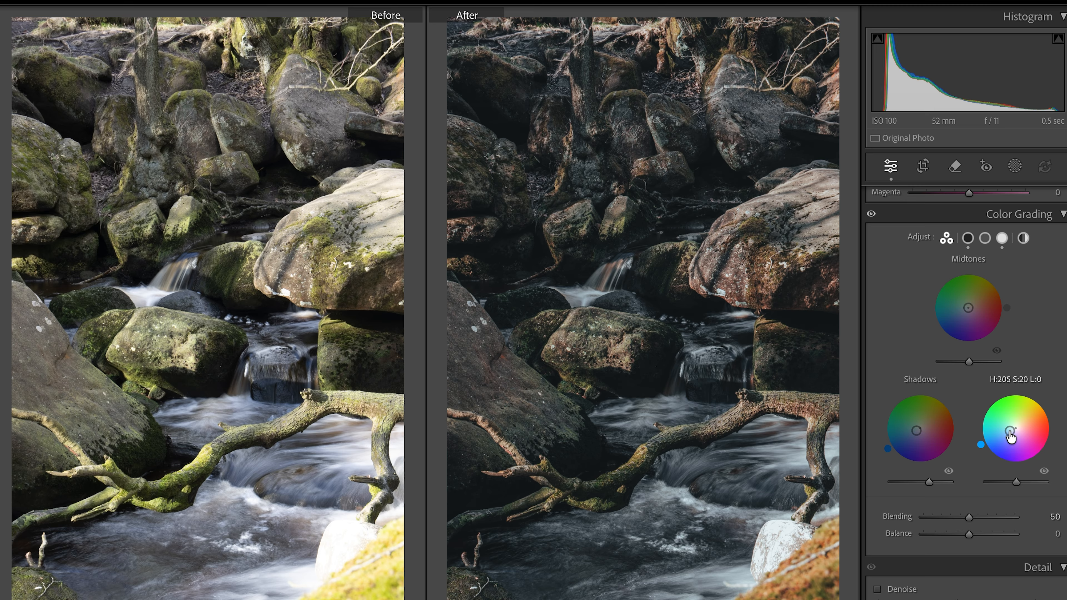
{"action": "mouse_move", "coordinate": [1015, 482]}
{"action": "left_mouse_down"}
{"action": "mouse_move", "coordinate": [1004, 488]}
{"action": "mouse_move", "coordinate": [1050, 479]}
{"action": "mouse_move", "coordinate": [974, 493]}
{"action": "mouse_move", "coordinate": [1044, 483]}
{"action": "mouse_move", "coordinate": [1014, 488]}
{"action": "left_mouse_up"}
Step: Set the color grading blending to 99 and balance to +14, and compare the photo with the grading switched off
{"action": "left_click_drag", "start_coordinate": [969, 517], "coordinate": [1026, 521]}
{"action": "left_click_drag", "start_coordinate": [930, 517], "coordinate": [1014, 514]}
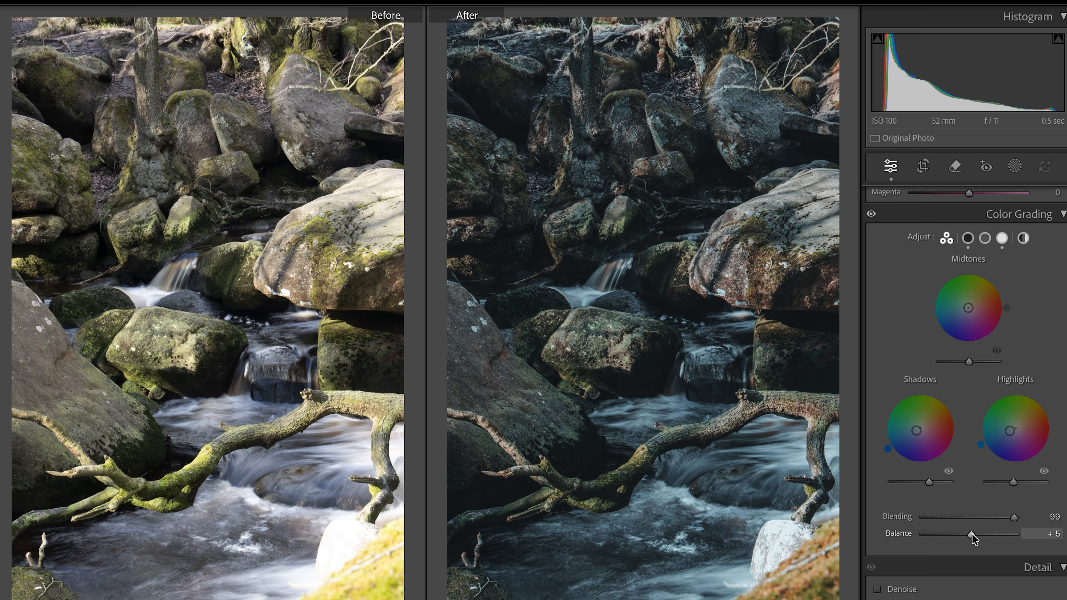
{"action": "left_click_drag", "start_coordinate": [973, 534], "coordinate": [975, 533]}
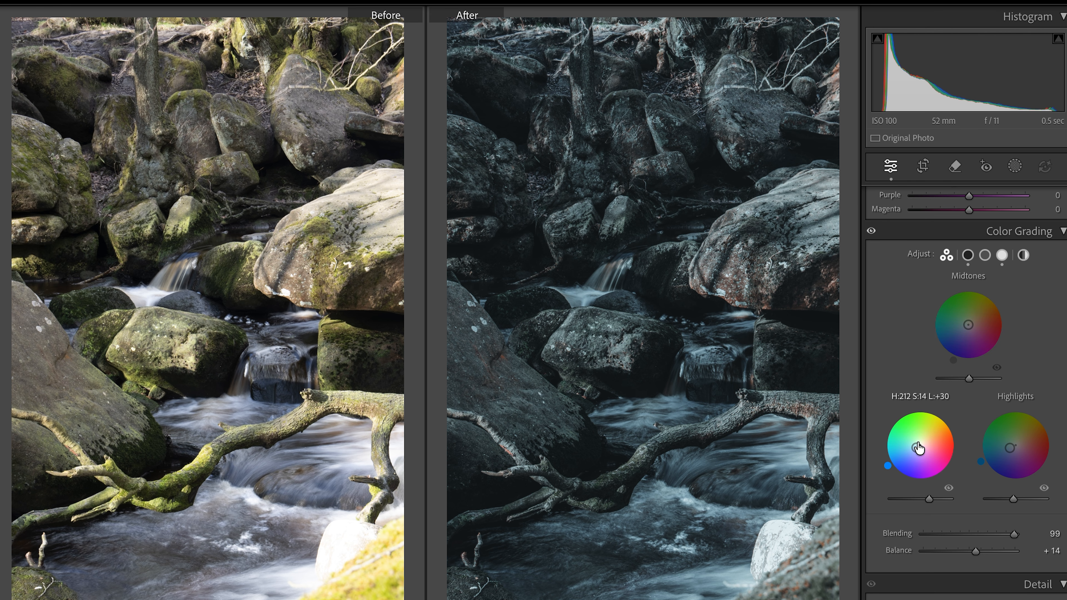
{"action": "left_click", "coordinate": [871, 232]}
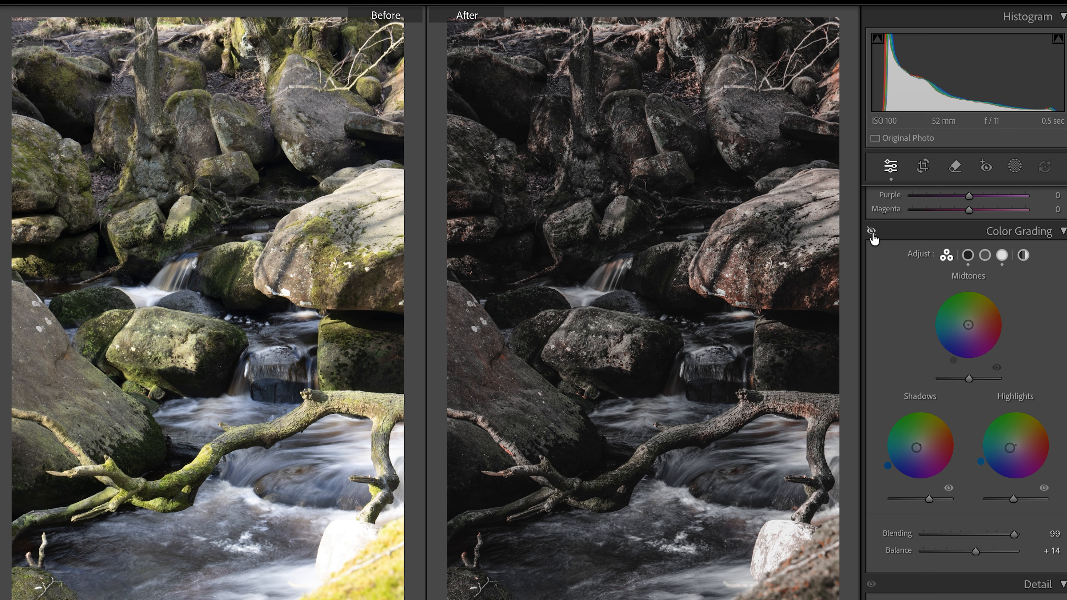
Step: Warm the white balance to a temperature of 5,500 and set the tint to +31
{"action": "scroll", "coordinate": [935, 326], "scroll_direction": "up", "scroll_amount": 1}
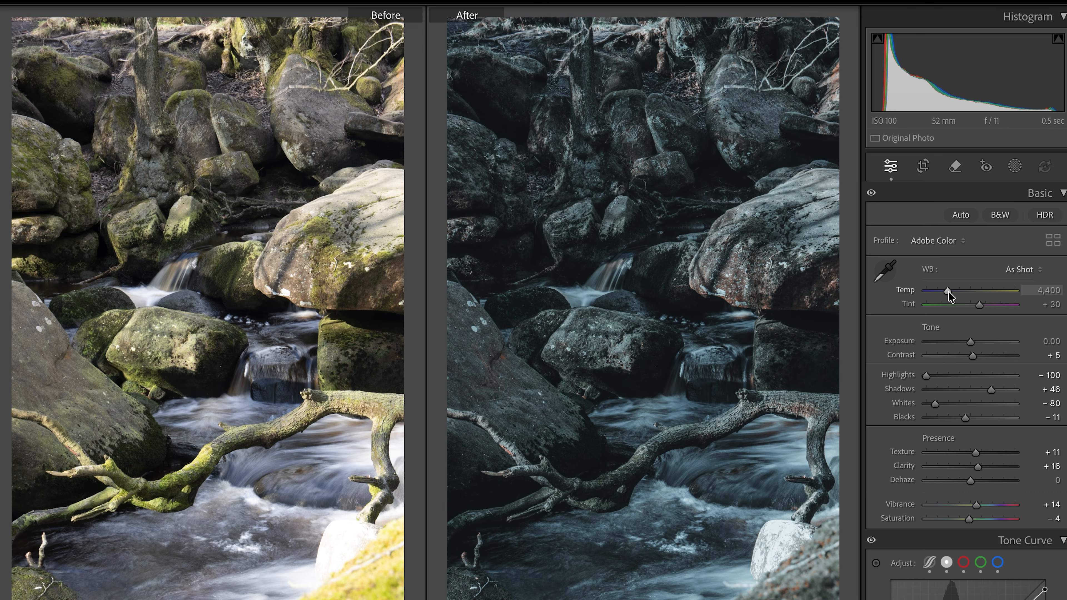
{"action": "left_click_drag", "start_coordinate": [948, 292], "coordinate": [955, 294]}
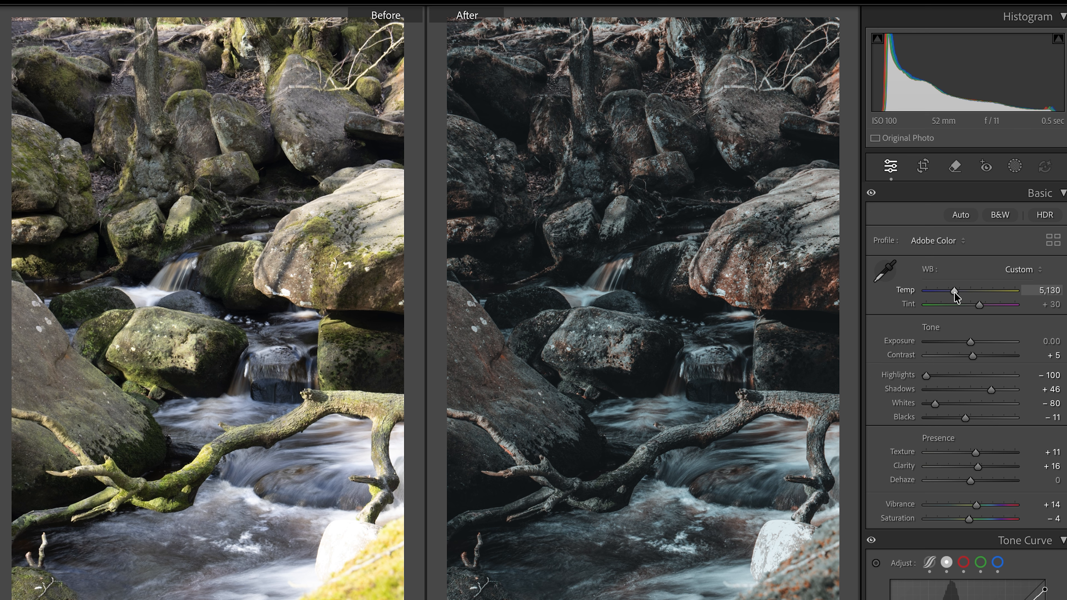
{"action": "left_click_drag", "start_coordinate": [955, 292], "coordinate": [957, 291]}
{"action": "left_click_drag", "start_coordinate": [982, 306], "coordinate": [981, 307]}
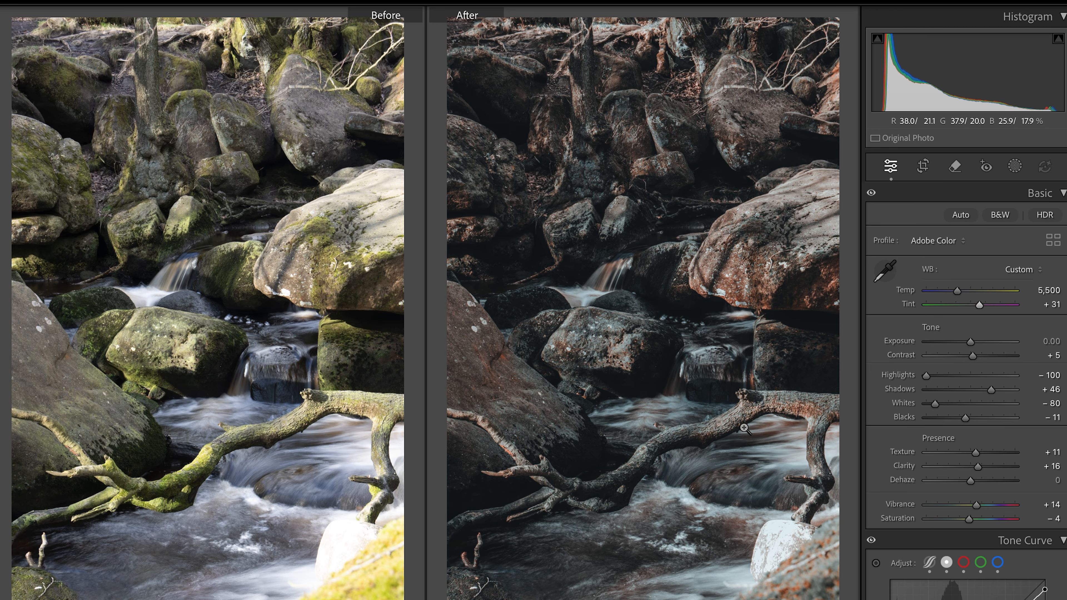
Step: Examine the branch and flowing water up close with the color grading switched off and on
{"action": "left_click", "coordinate": [759, 484]}
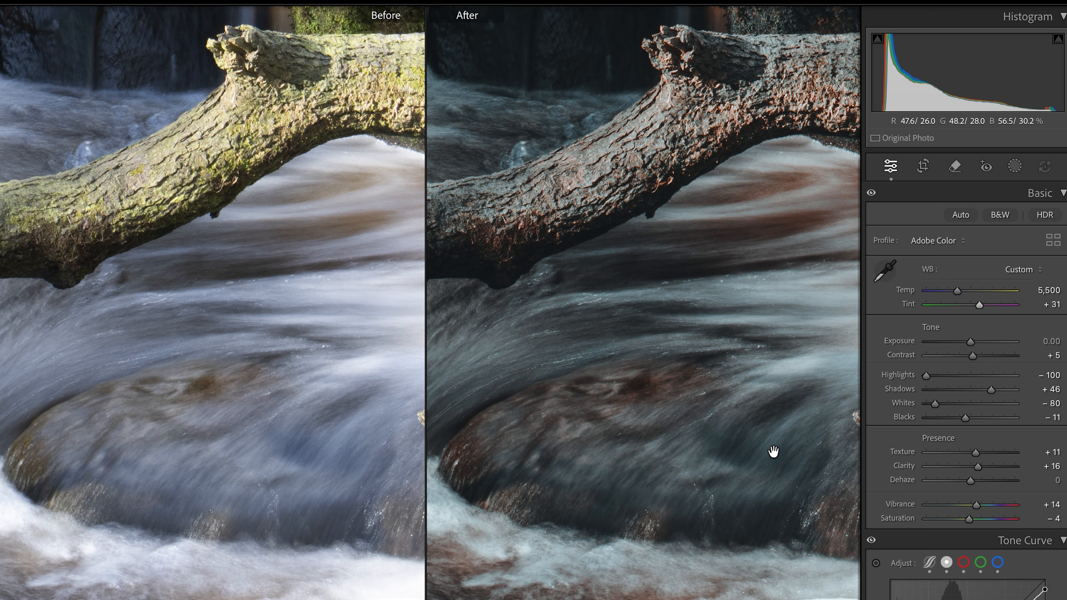
{"action": "scroll", "coordinate": [1018, 416], "scroll_direction": "down", "scroll_amount": 15}
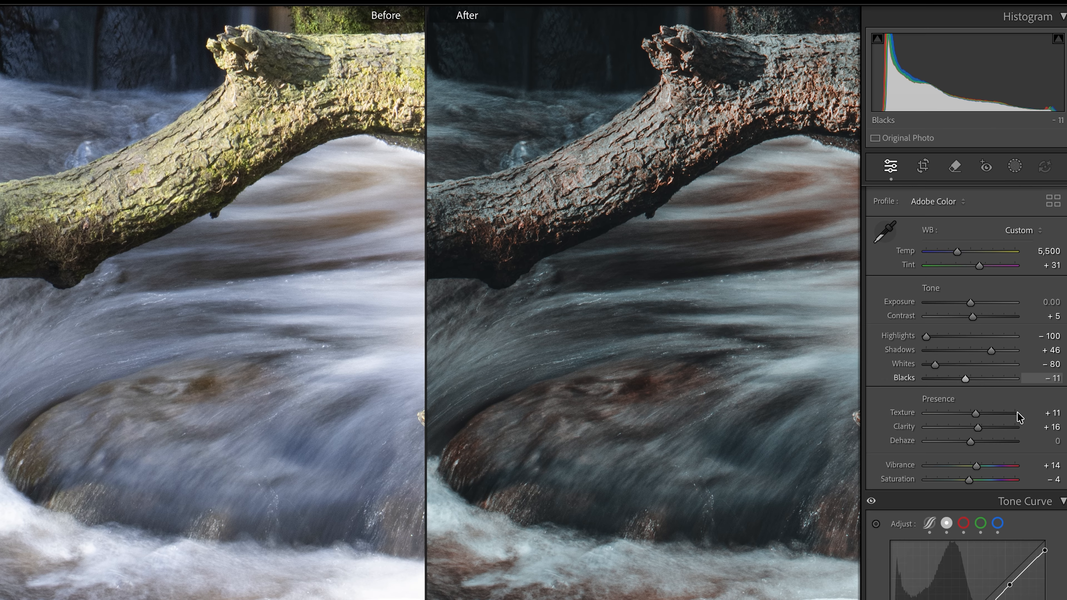
{"action": "scroll", "coordinate": [1018, 416], "scroll_direction": "down", "scroll_amount": 10}
{"action": "scroll", "coordinate": [1016, 417], "scroll_direction": "up", "scroll_amount": 6}
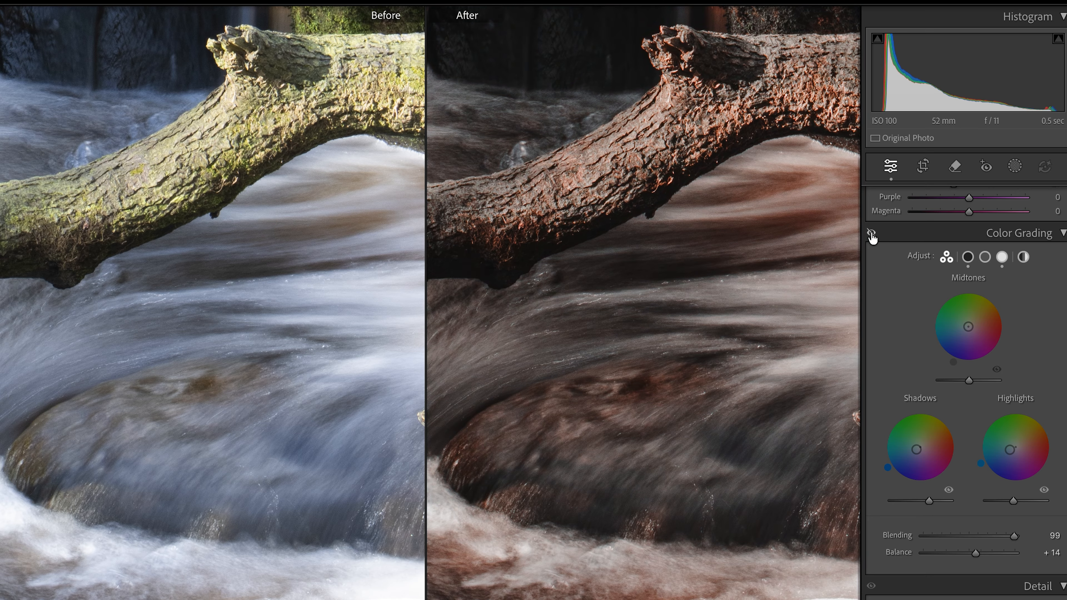
{"action": "left_click", "coordinate": [752, 464]}
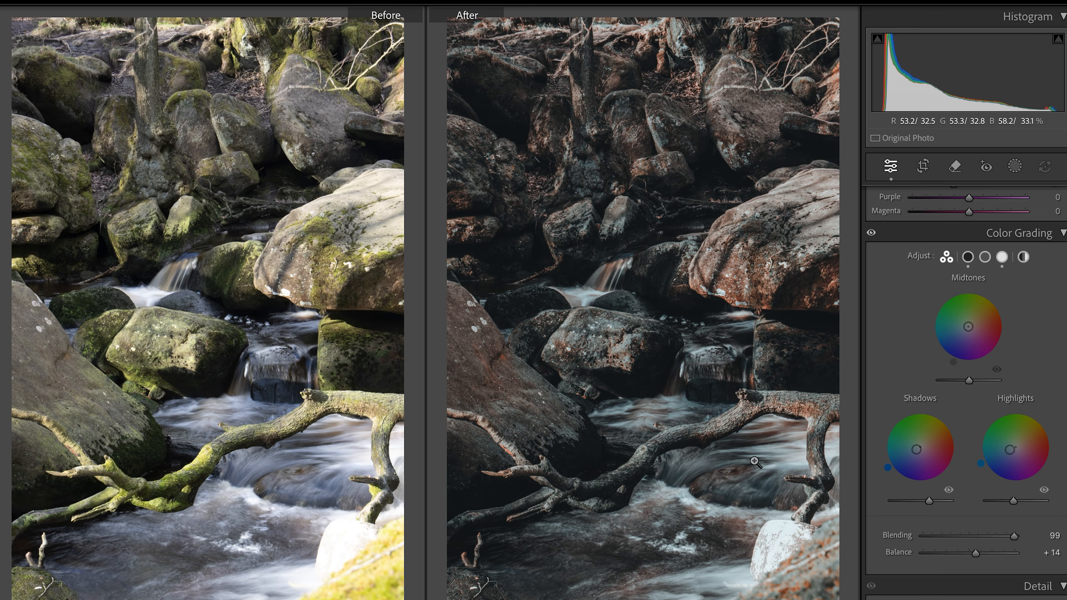
Step: Compare the whole photo with the color grading switched off and on
{"action": "left_click", "coordinate": [866, 236]}
{"action": "left_click", "coordinate": [871, 233]}
{"action": "left_click", "coordinate": [872, 233]}
{"action": "left_click", "coordinate": [936, 236]}
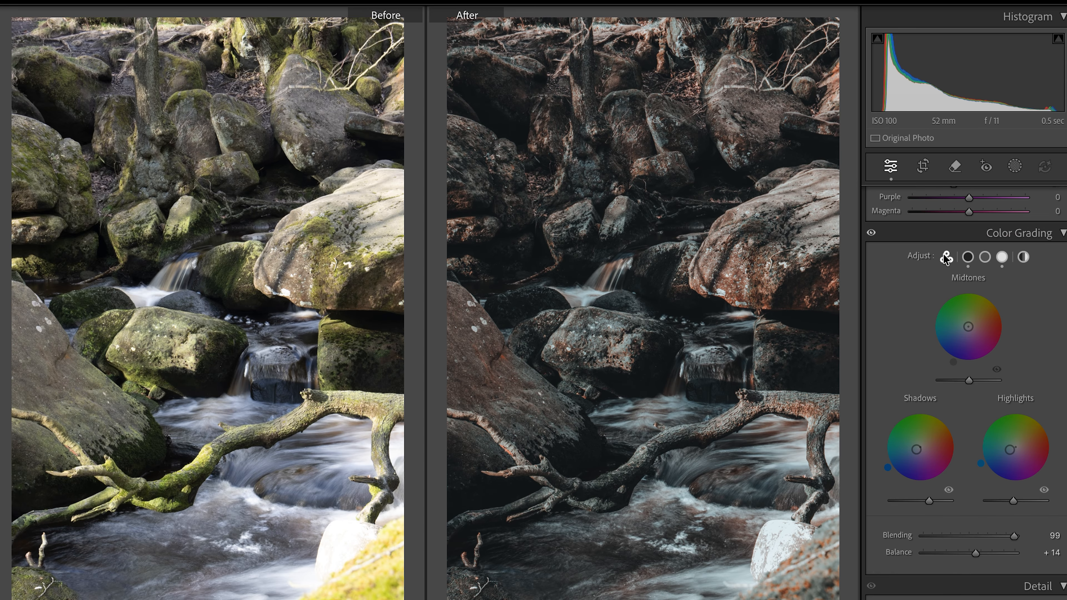
Step: Compare the photo with the tone curve adjustments switched off and on
{"action": "scroll", "coordinate": [945, 258], "scroll_direction": "up", "scroll_amount": 10}
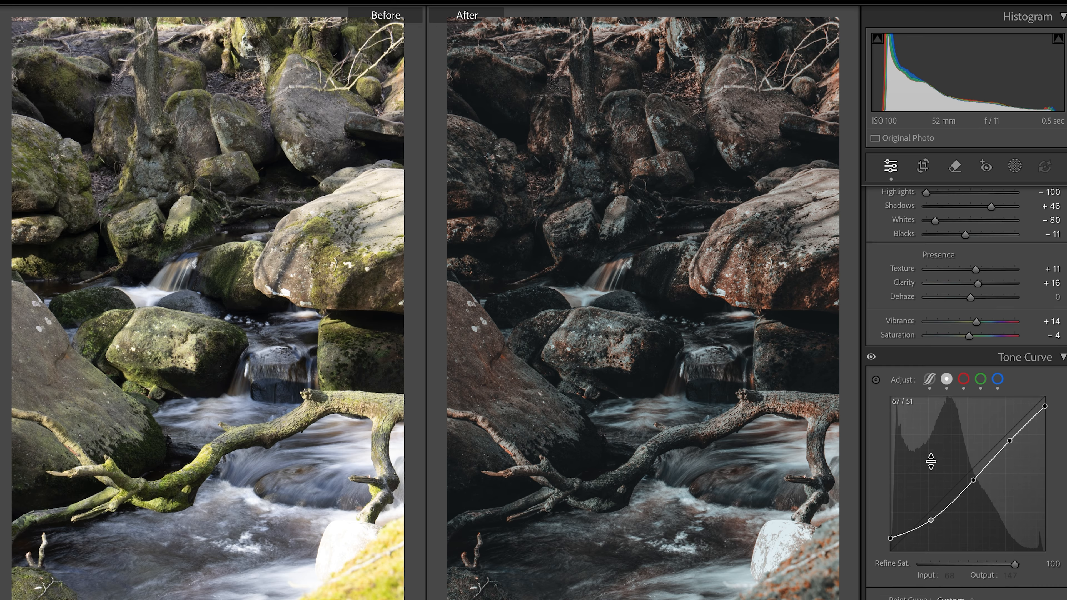
{"action": "scroll", "coordinate": [932, 464], "scroll_direction": "down", "scroll_amount": 4}
{"action": "scroll", "coordinate": [931, 465], "scroll_direction": "up", "scroll_amount": 1}
{"action": "left_click", "coordinate": [872, 217]}
{"action": "left_click", "coordinate": [871, 216]}
{"action": "left_click", "coordinate": [872, 220]}
{"action": "left_click", "coordinate": [873, 219]}
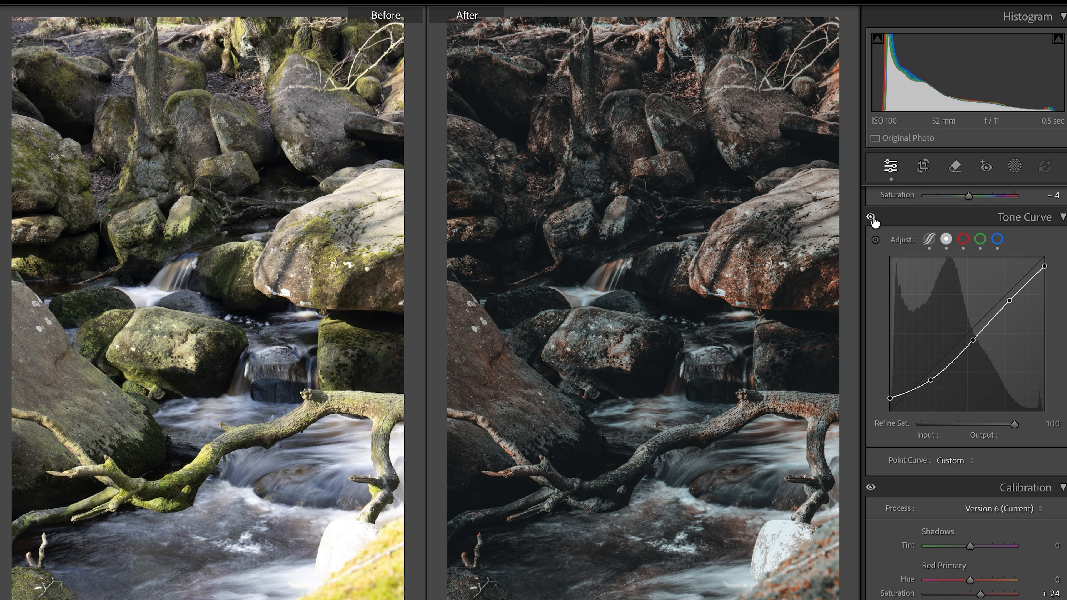
{"action": "left_click", "coordinate": [872, 218]}
{"action": "left_click", "coordinate": [872, 220]}
Step: Compare the photo with the calibration adjustments switched off and on
{"action": "scroll", "coordinate": [876, 294], "scroll_direction": "down", "scroll_amount": 4}
{"action": "left_click", "coordinate": [872, 331]}
{"action": "left_click", "coordinate": [872, 332]}
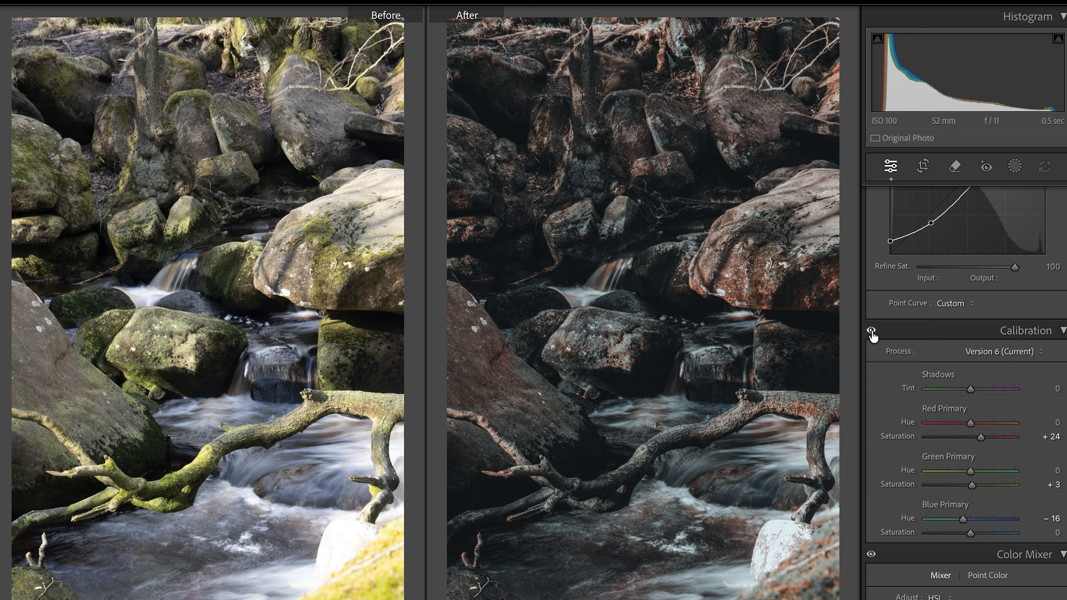
{"action": "left_click", "coordinate": [872, 332]}
{"action": "left_click", "coordinate": [872, 331]}
Step: Compare the photo with the color mixer adjustments switched off and on
{"action": "scroll", "coordinate": [910, 390], "scroll_direction": "down", "scroll_amount": 5}
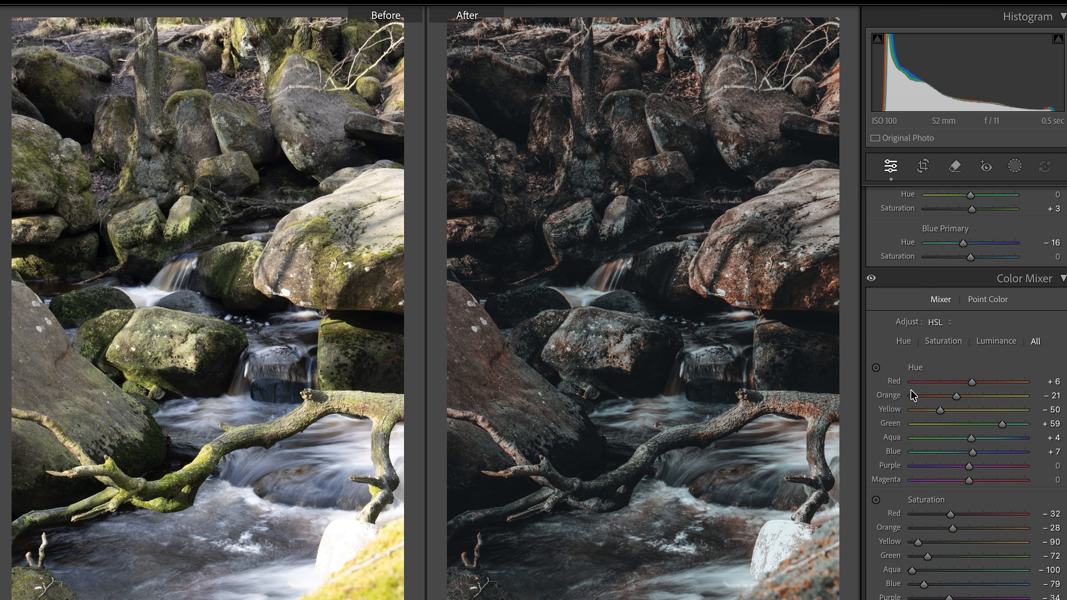
{"action": "scroll", "coordinate": [910, 389], "scroll_direction": "down", "scroll_amount": 1}
{"action": "left_click", "coordinate": [872, 272]}
{"action": "left_click", "coordinate": [872, 272]}
{"action": "left_click", "coordinate": [872, 272]}
{"action": "left_click", "coordinate": [872, 273]}
{"action": "left_click", "coordinate": [872, 272]}
Step: Sharpen the photo with an amount of 75 and masking of 48
{"action": "scroll", "coordinate": [950, 371], "scroll_direction": "down", "scroll_amount": 8}
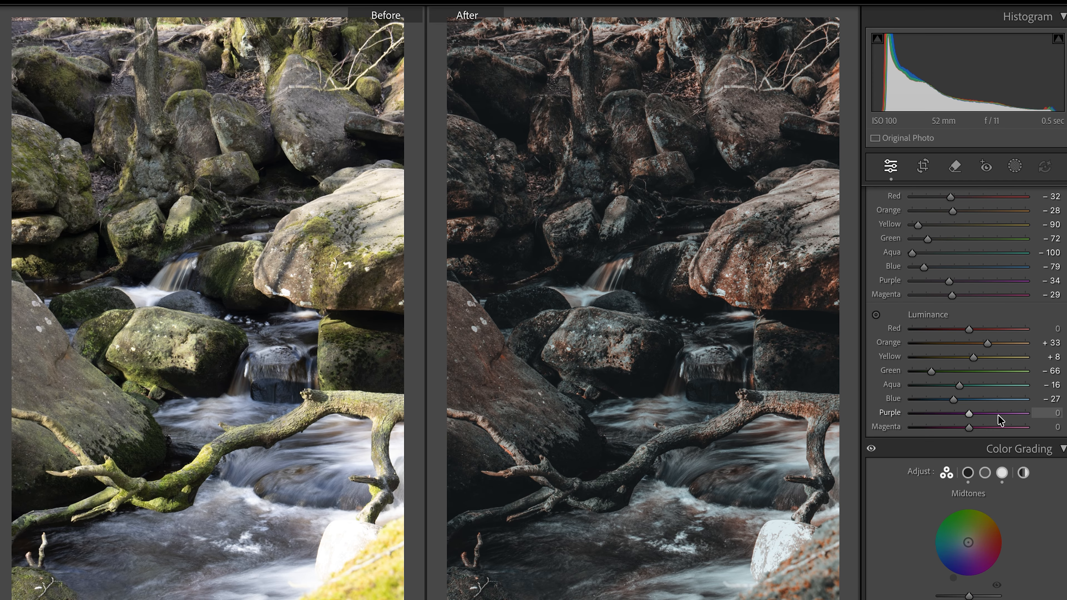
{"action": "scroll", "coordinate": [999, 420], "scroll_direction": "down", "scroll_amount": 1}
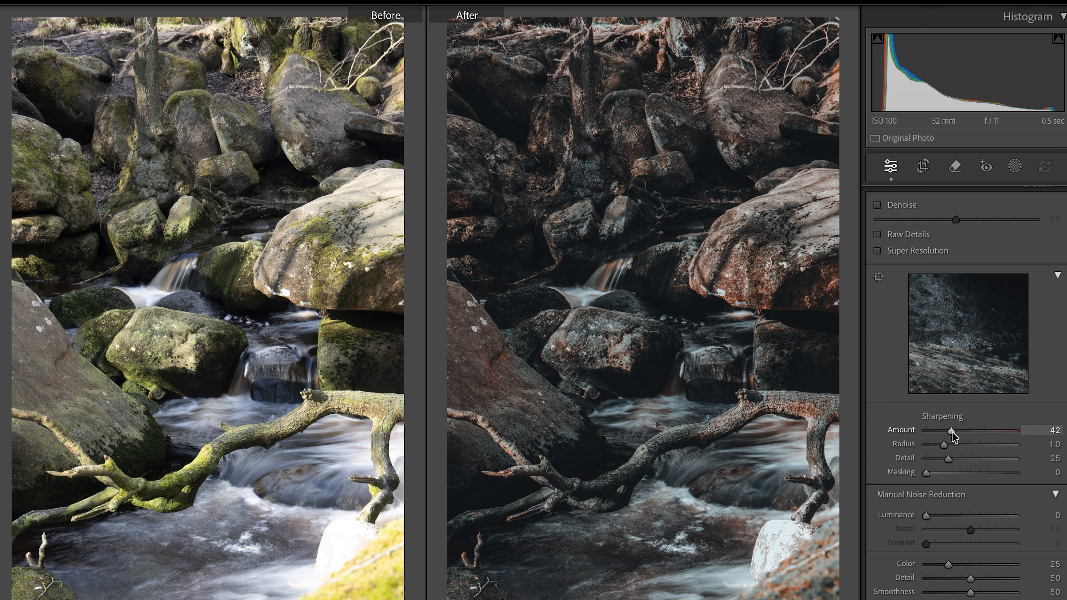
{"action": "left_click_drag", "start_coordinate": [968, 433], "coordinate": [970, 432]}
{"action": "left_click_drag", "start_coordinate": [926, 473], "coordinate": [968, 476]}
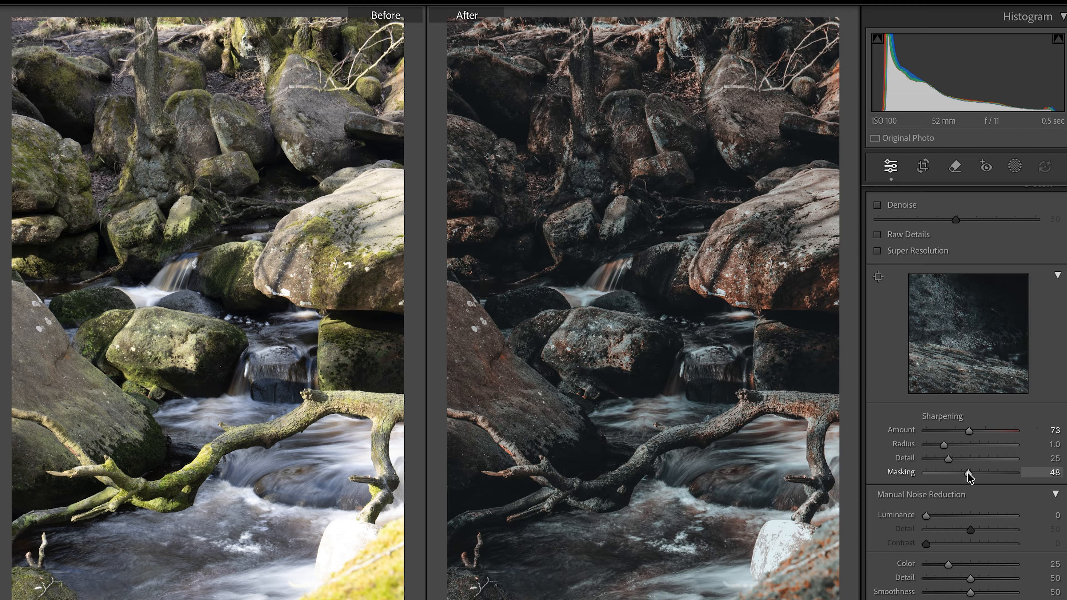
{"action": "left_click_drag", "start_coordinate": [969, 432], "coordinate": [970, 432]}
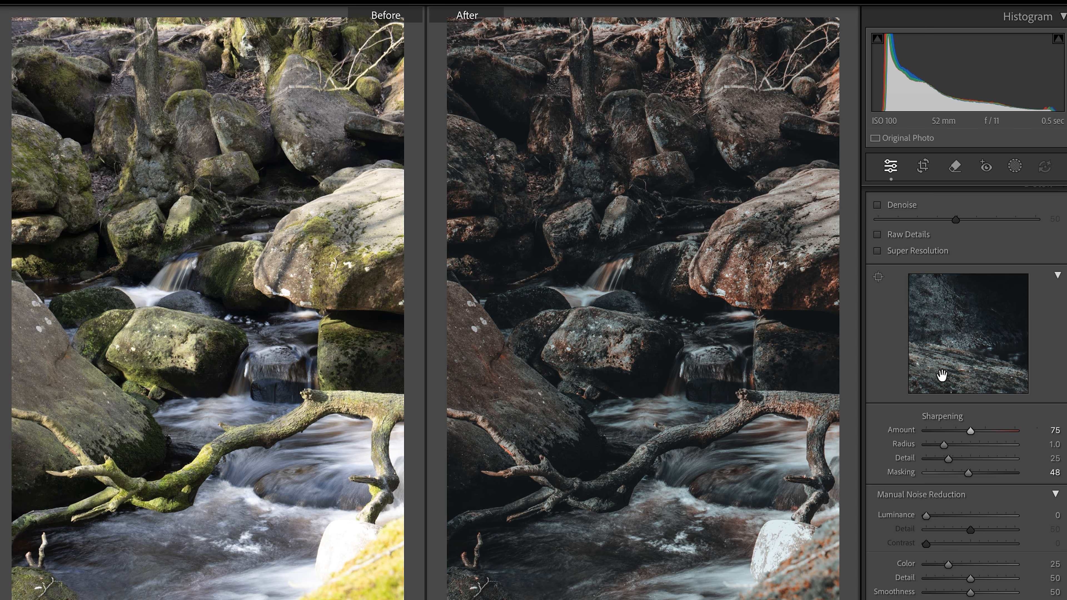
Step: Open the photo's masks and examine the settings of the inverted radial gradient that darkens the edges
{"action": "scroll", "coordinate": [917, 370], "scroll_direction": "up", "scroll_amount": 10}
{"action": "scroll", "coordinate": [917, 369], "scroll_direction": "up", "scroll_amount": 10}
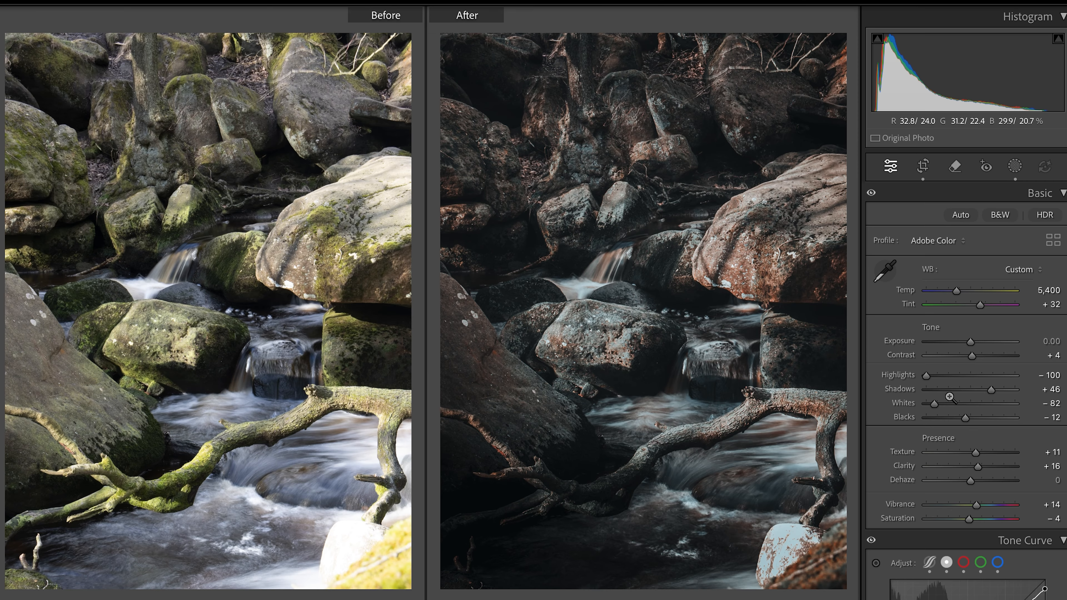
{"action": "left_click", "coordinate": [1015, 167]}
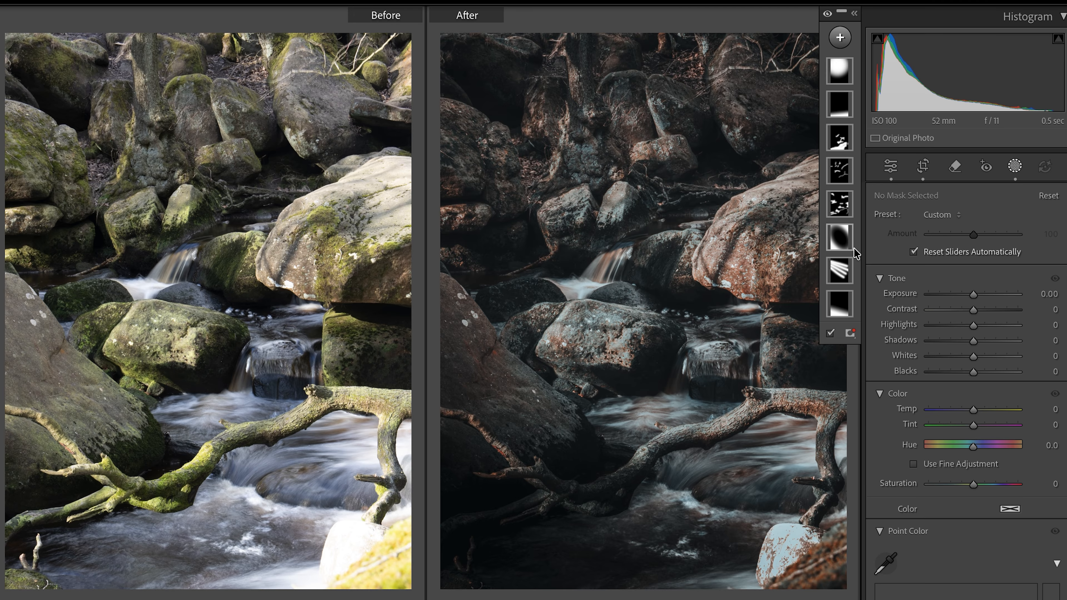
{"action": "mouse_move", "coordinate": [854, 247]}
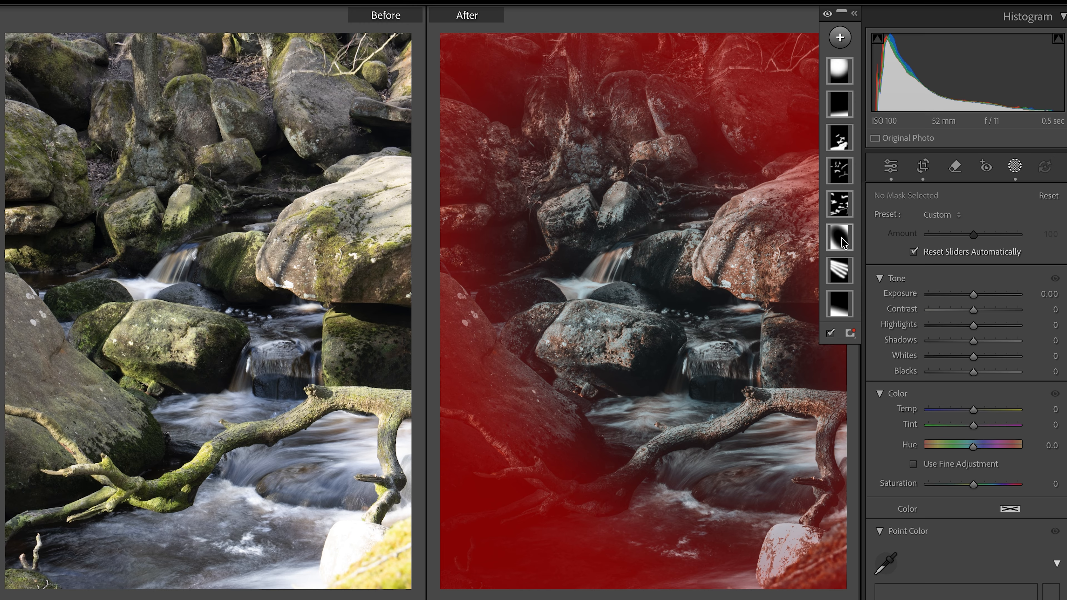
{"action": "left_click", "coordinate": [841, 237]}
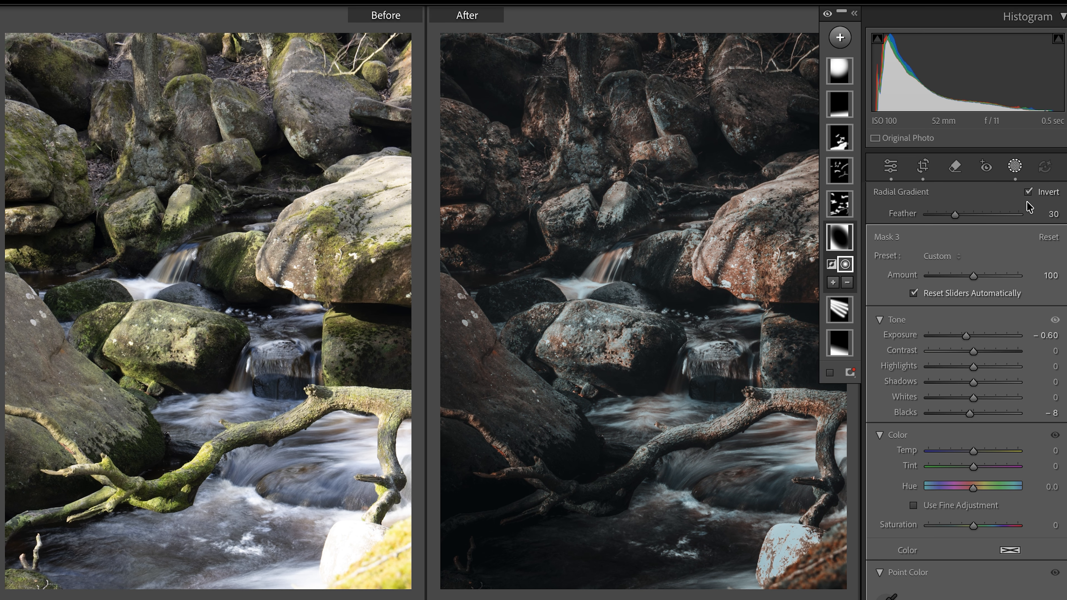
Step: Examine the coverage and settings of the brush masks for the diagonal light streaks and the stream water
{"action": "mouse_move", "coordinate": [842, 243]}
{"action": "left_click", "coordinate": [841, 313]}
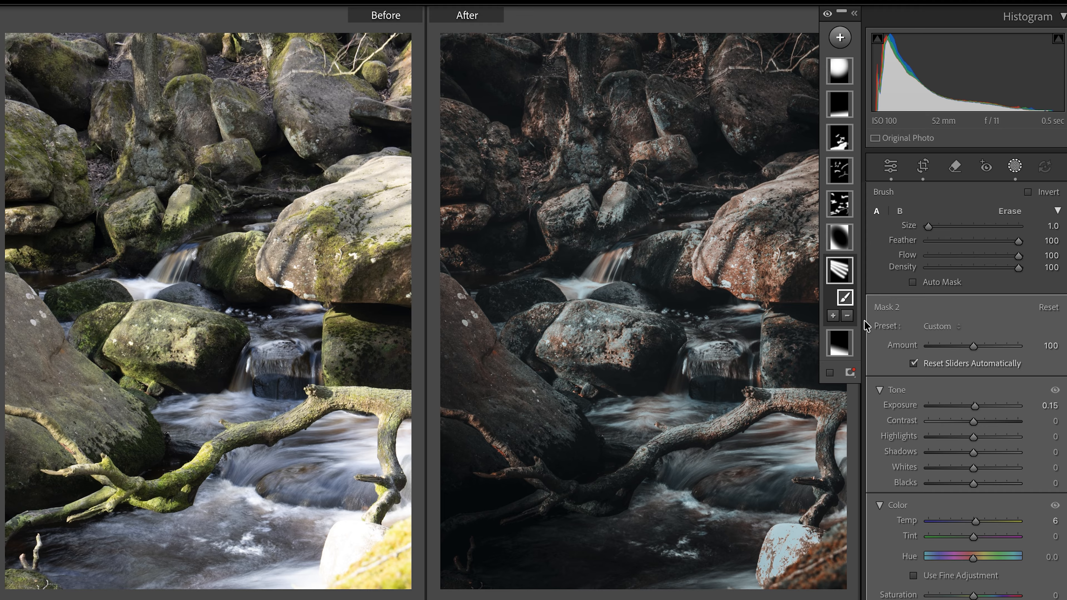
{"action": "mouse_move", "coordinate": [842, 212]}
{"action": "mouse_move", "coordinate": [844, 173]}
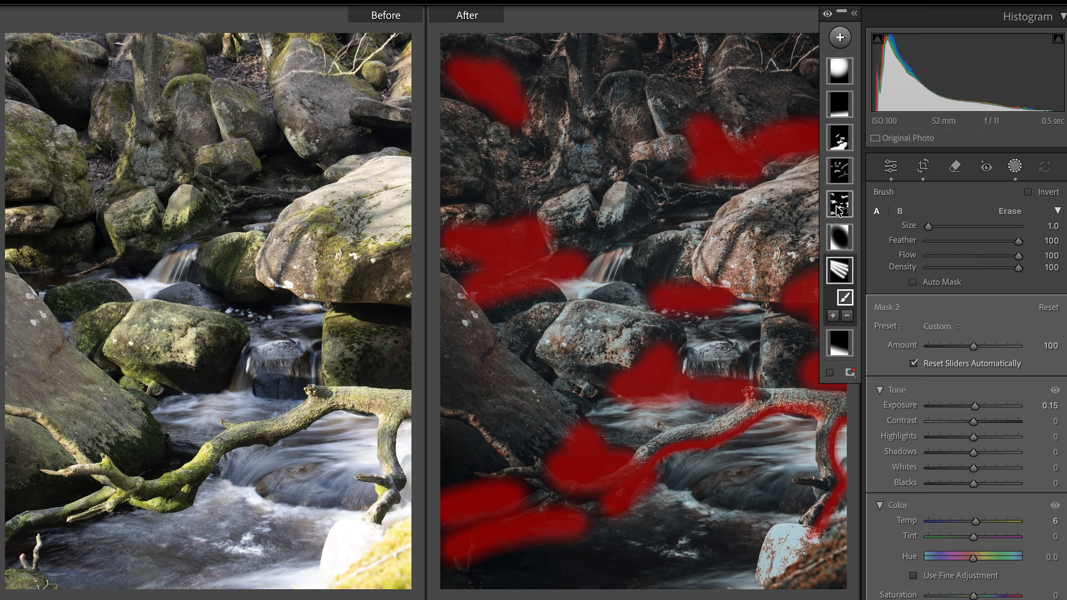
{"action": "mouse_move", "coordinate": [844, 130]}
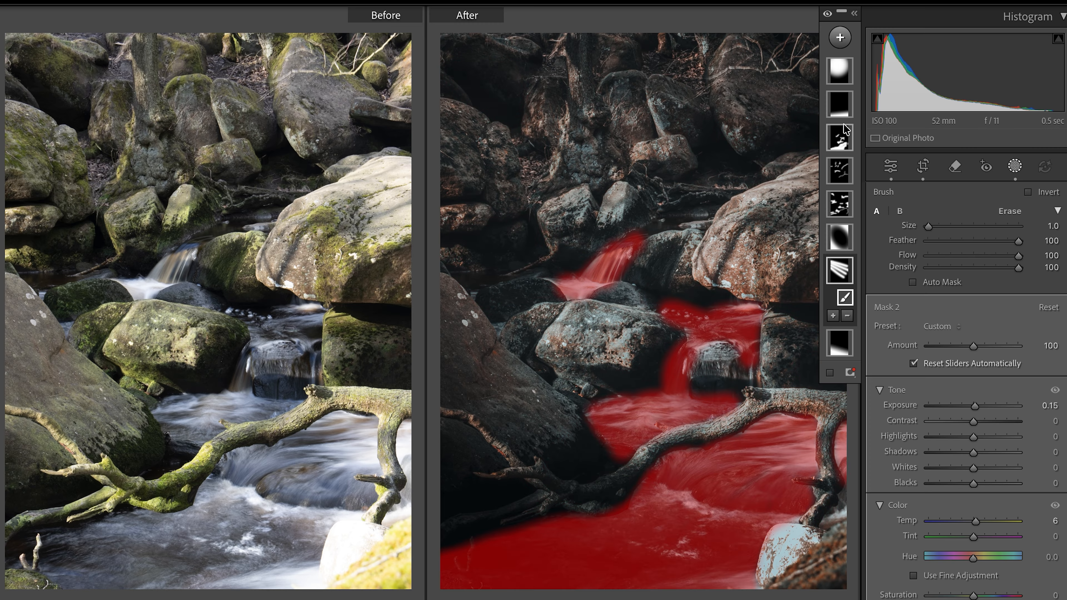
{"action": "left_click", "coordinate": [840, 139]}
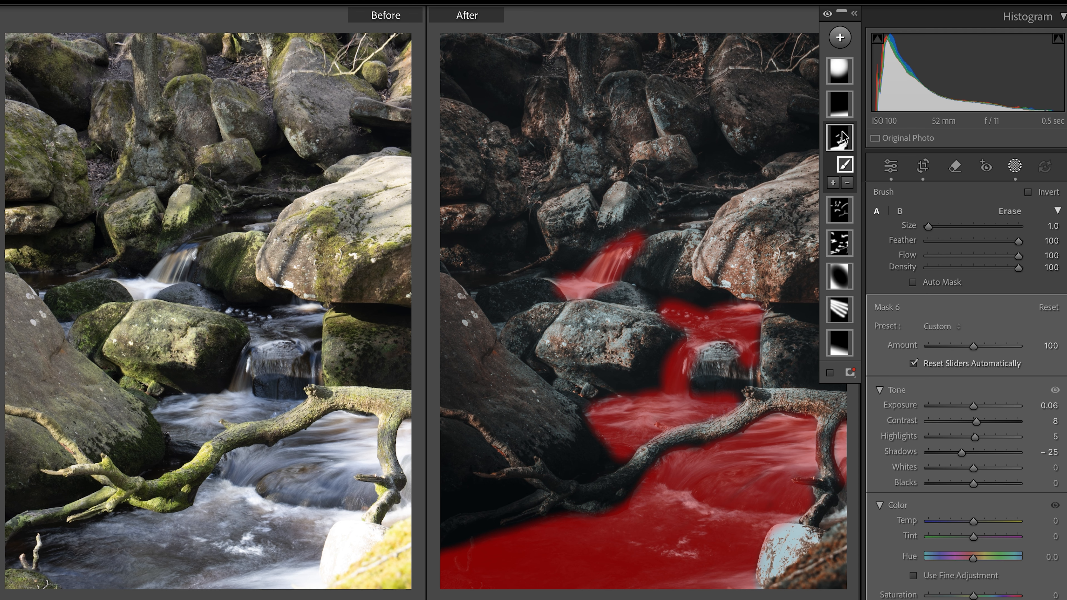
Step: Examine the settings of the radial gradient mask over the upper rocks and the linear gradient mask across the foreground water
{"action": "left_click", "coordinate": [844, 74]}
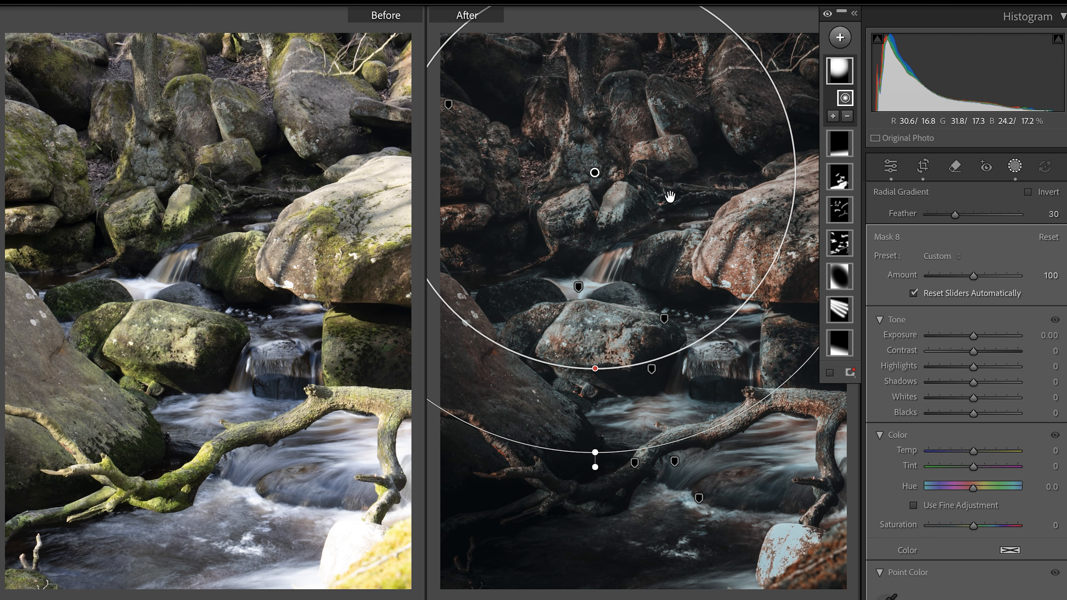
{"action": "scroll", "coordinate": [1024, 361], "scroll_direction": "down", "scroll_amount": 2}
{"action": "scroll", "coordinate": [1025, 360], "scroll_direction": "down", "scroll_amount": 10}
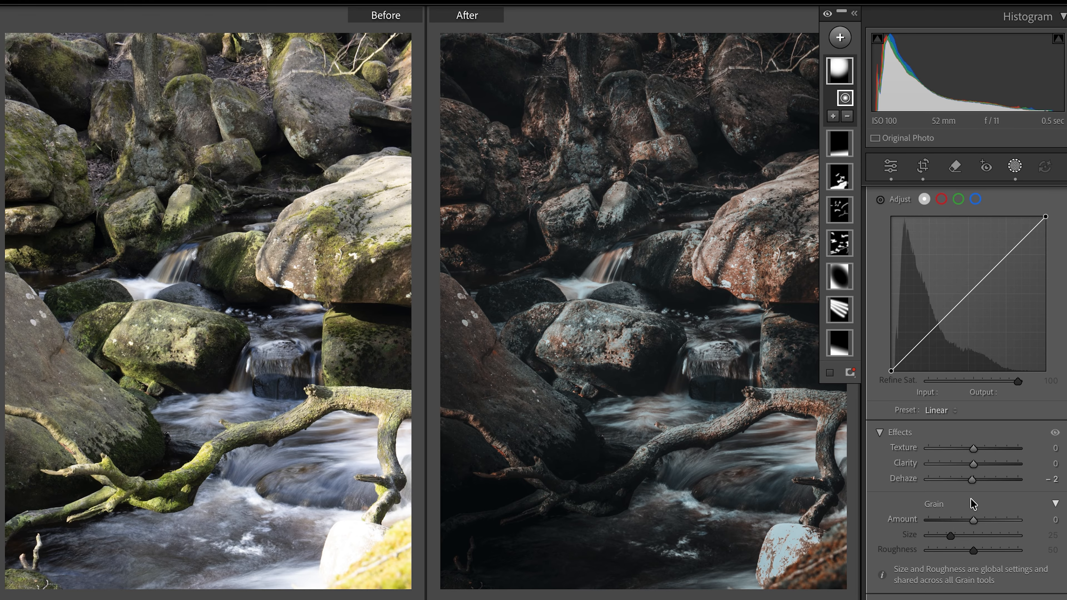
{"action": "mouse_move", "coordinate": [842, 138]}
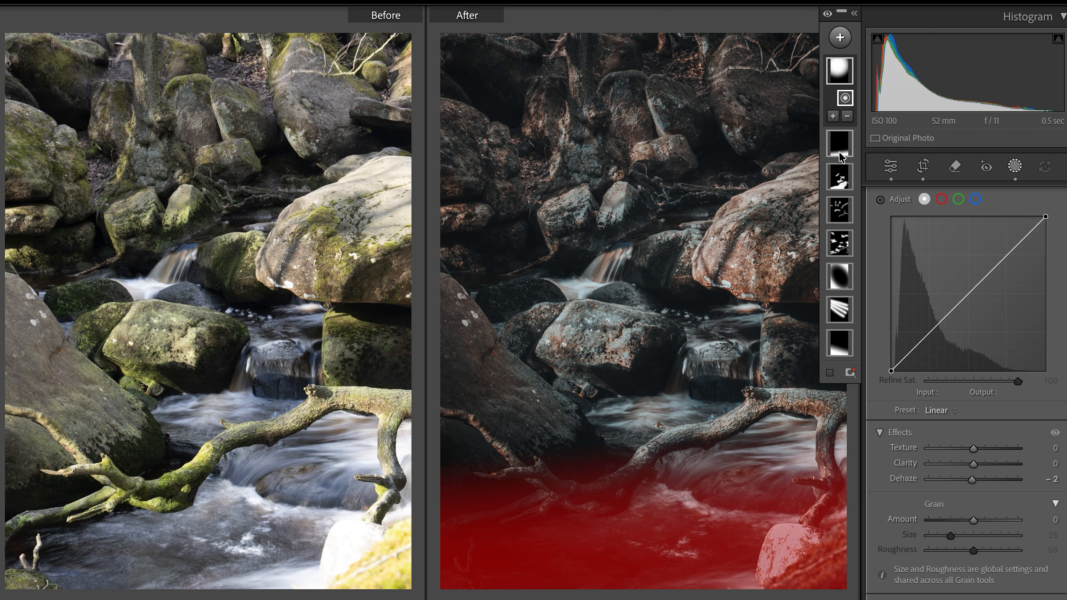
{"action": "left_click", "coordinate": [839, 157]}
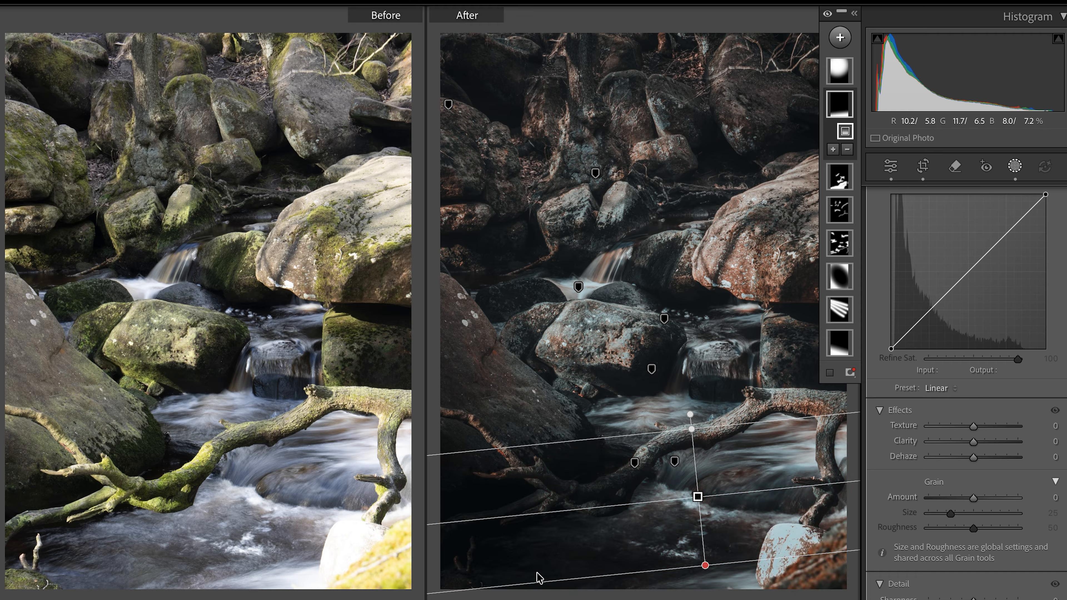
Step: Compare the photo with all masks switched off and on
{"action": "left_click", "coordinate": [828, 15]}
{"action": "left_click", "coordinate": [827, 15]}
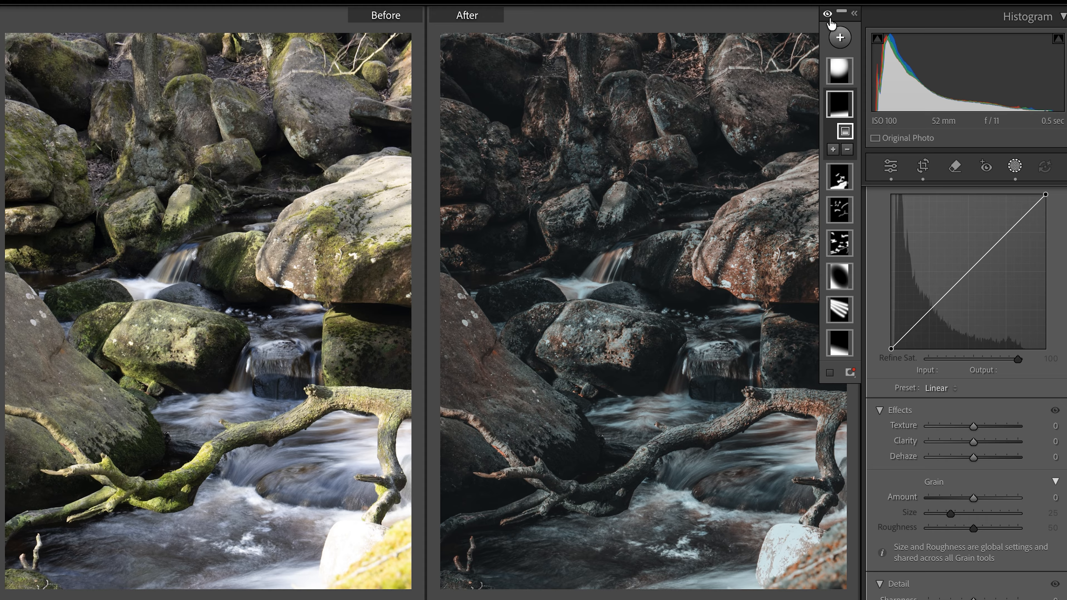
{"action": "left_click", "coordinate": [828, 15]}
{"action": "left_click", "coordinate": [827, 15]}
{"action": "left_click", "coordinate": [828, 15]}
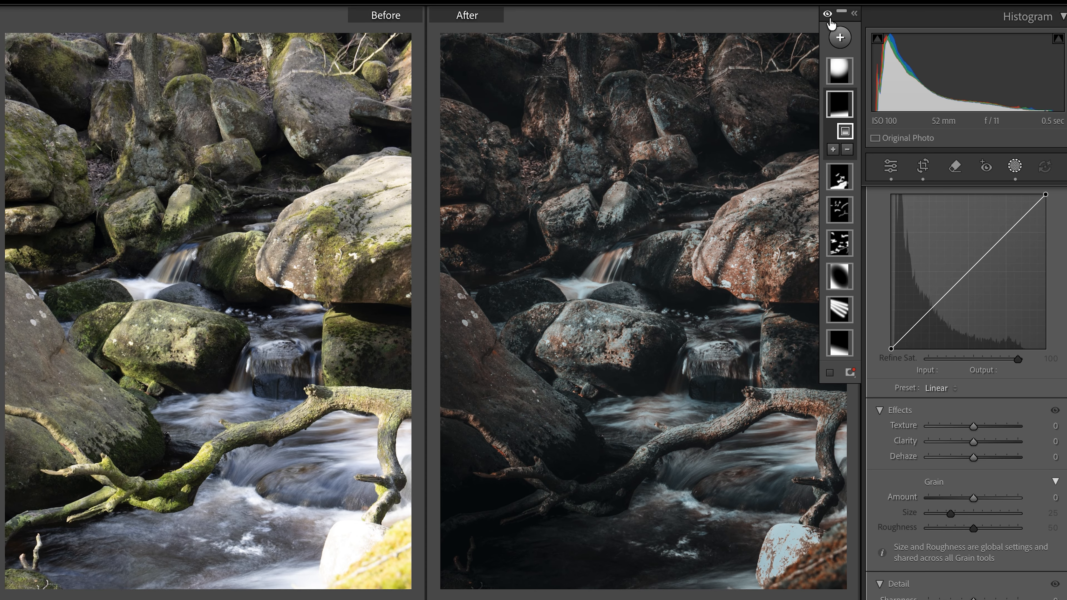